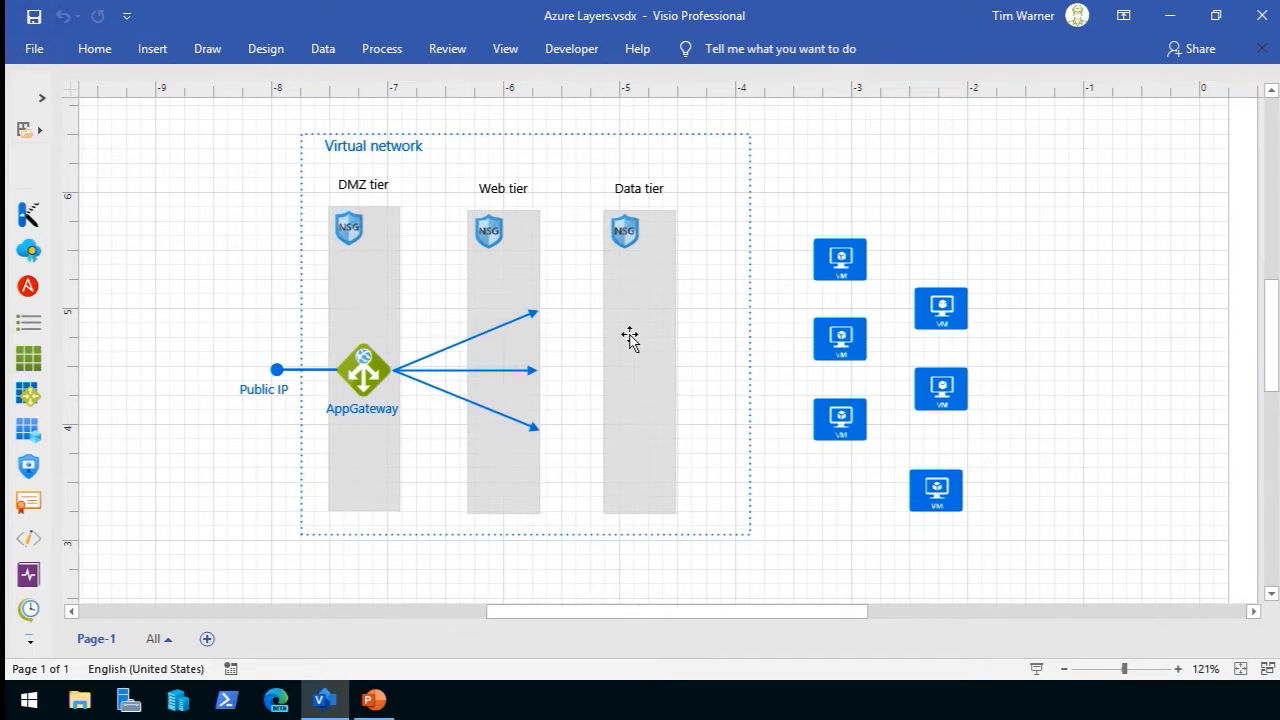
# Narrow the Virtual network boundary to about 3.49 in wide, bringing its edge closer to the Data tier
pyautogui.click(675, 134)
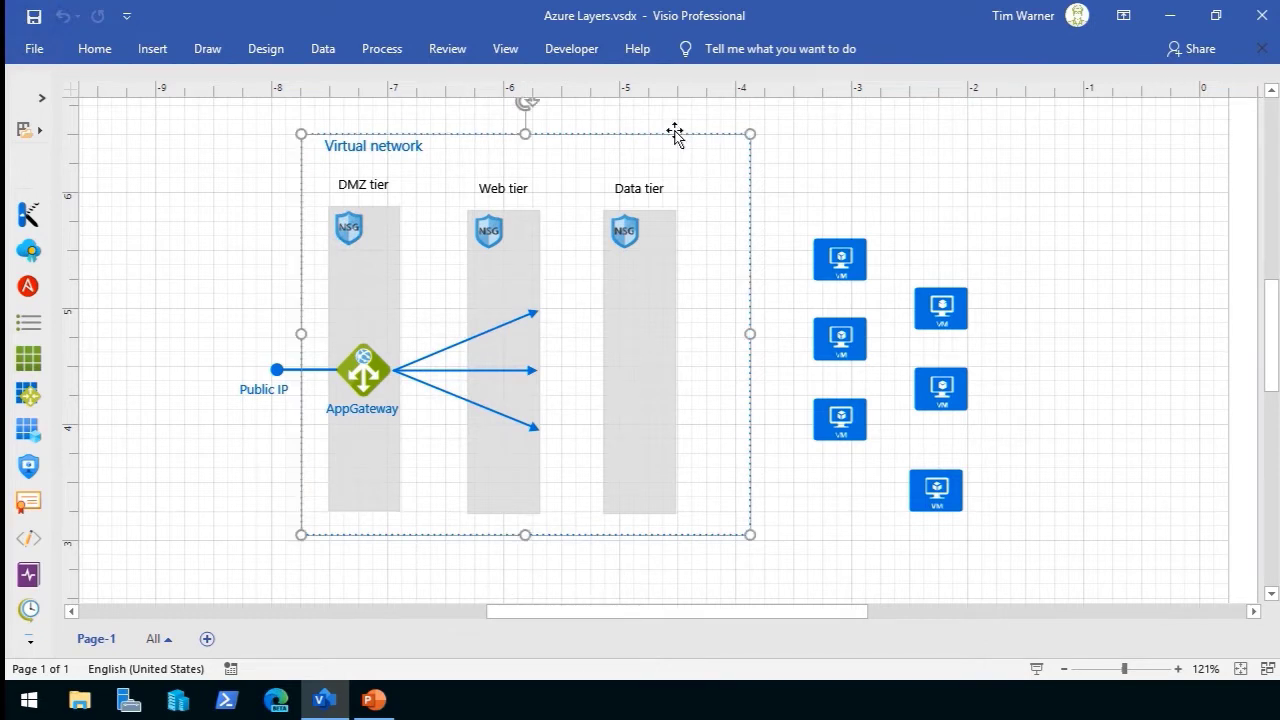
pyautogui.click(798, 158)
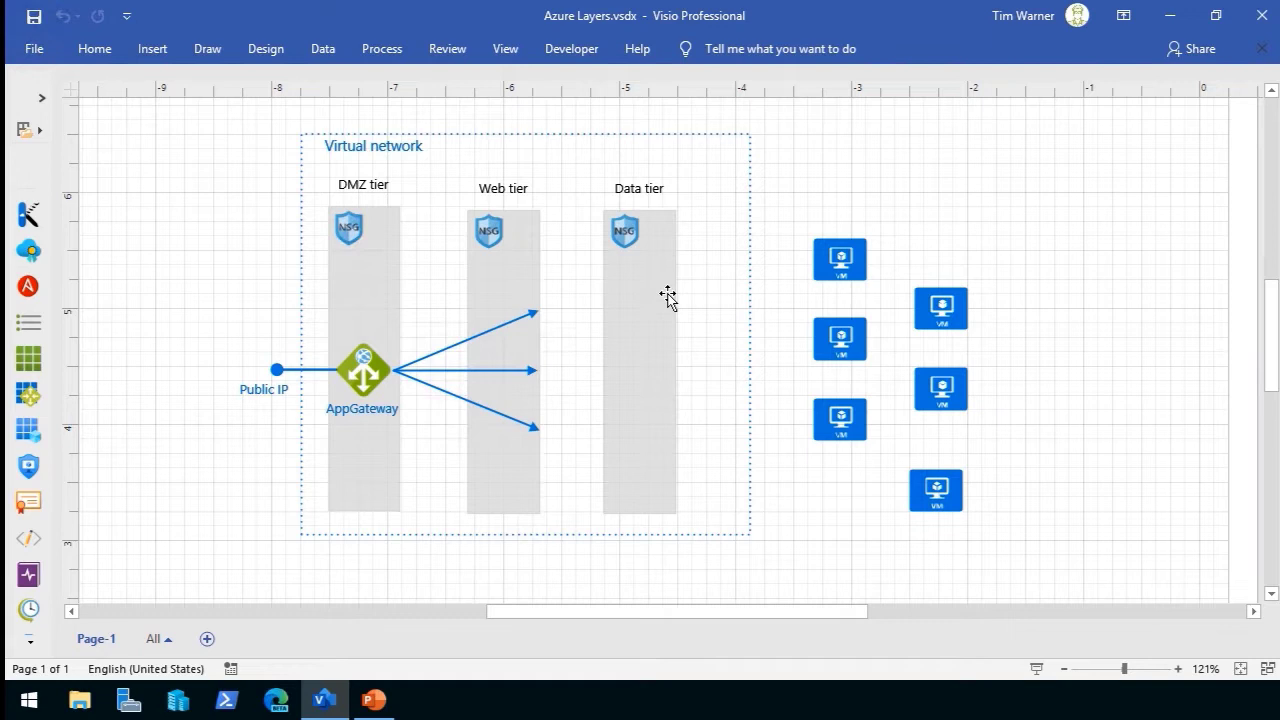
pyautogui.click(750, 266)
pyautogui.moveTo(750, 332); pyautogui.dragTo(706, 333)
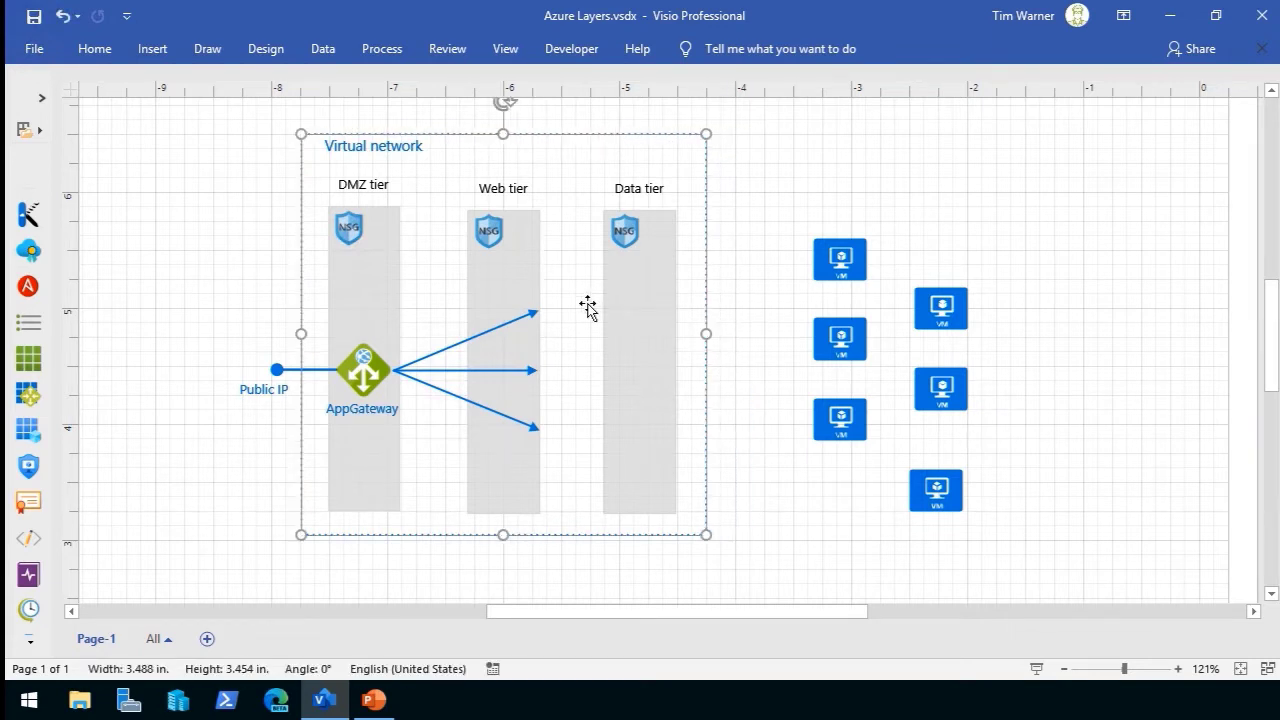
# Ungroup the Data tier so that its gray rectangle and NSG shield are separate shapes
pyautogui.click(642, 272)
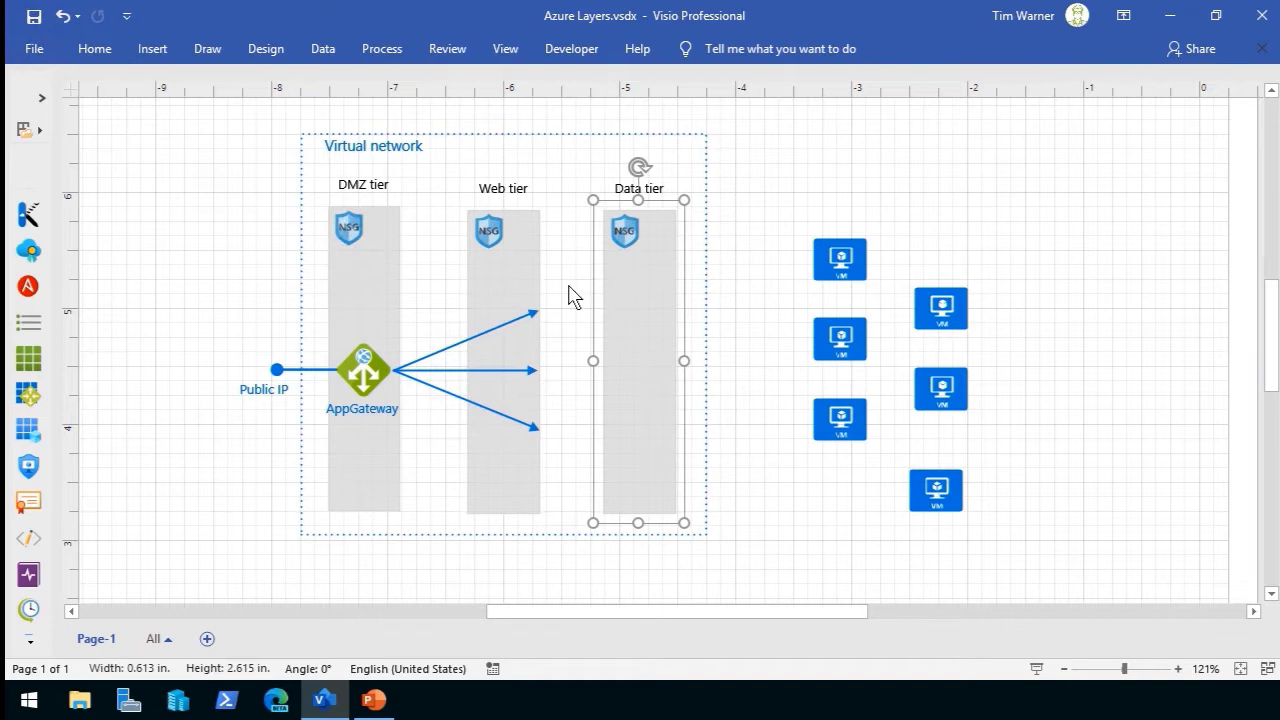
pyautogui.press('Escape')
pyautogui.click(625, 229)
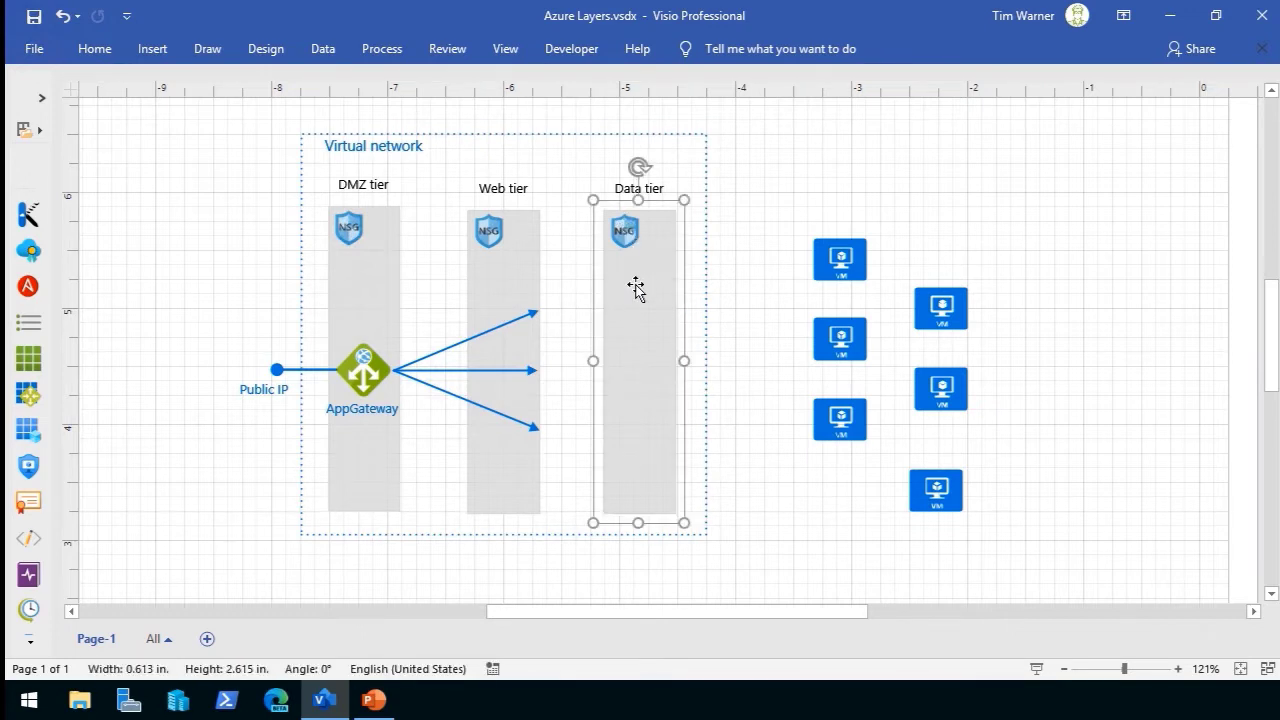
pyautogui.click(752, 272)
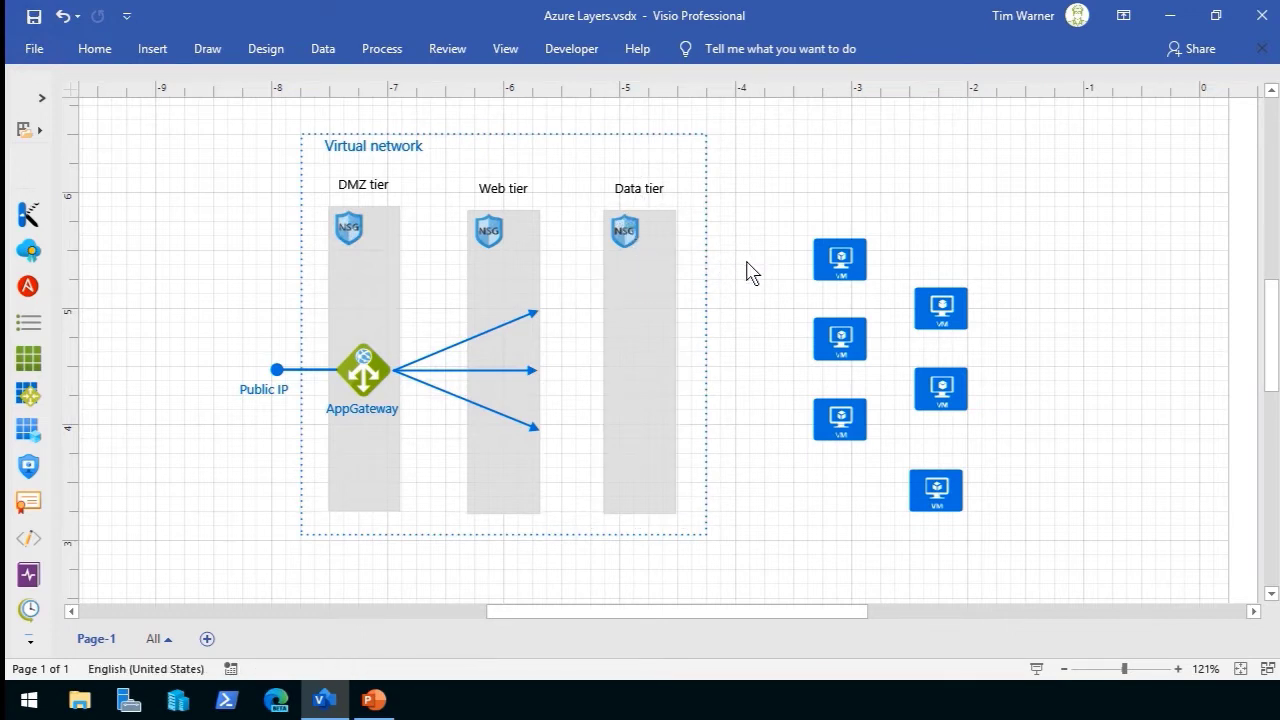
pyautogui.click(624, 230)
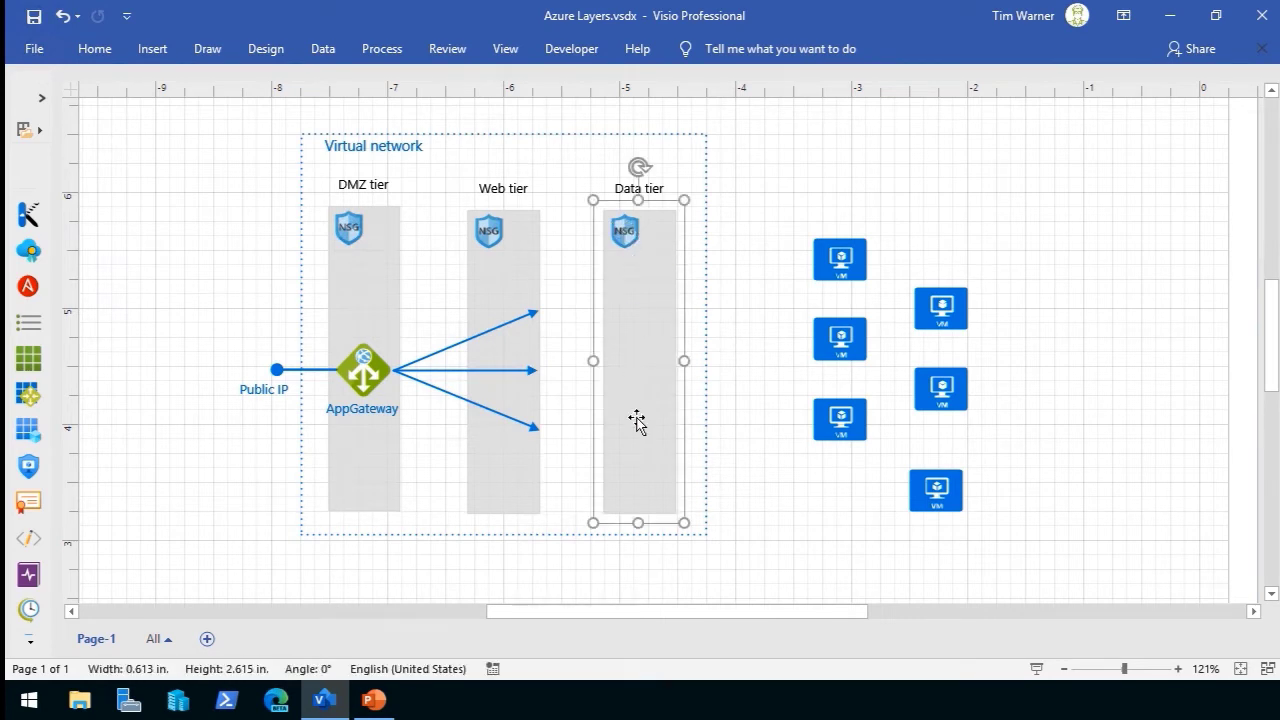
pyautogui.rightClick(633, 260)
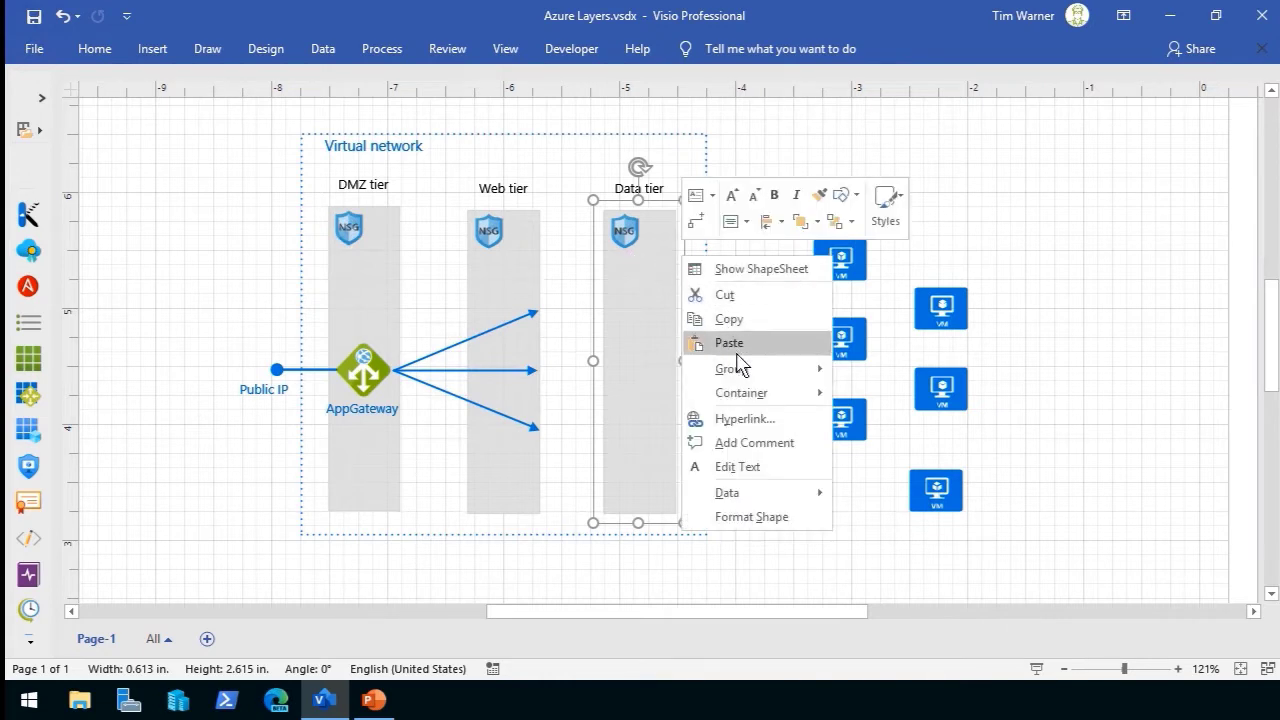
pyautogui.moveTo(745, 370)
pyautogui.click(868, 398)
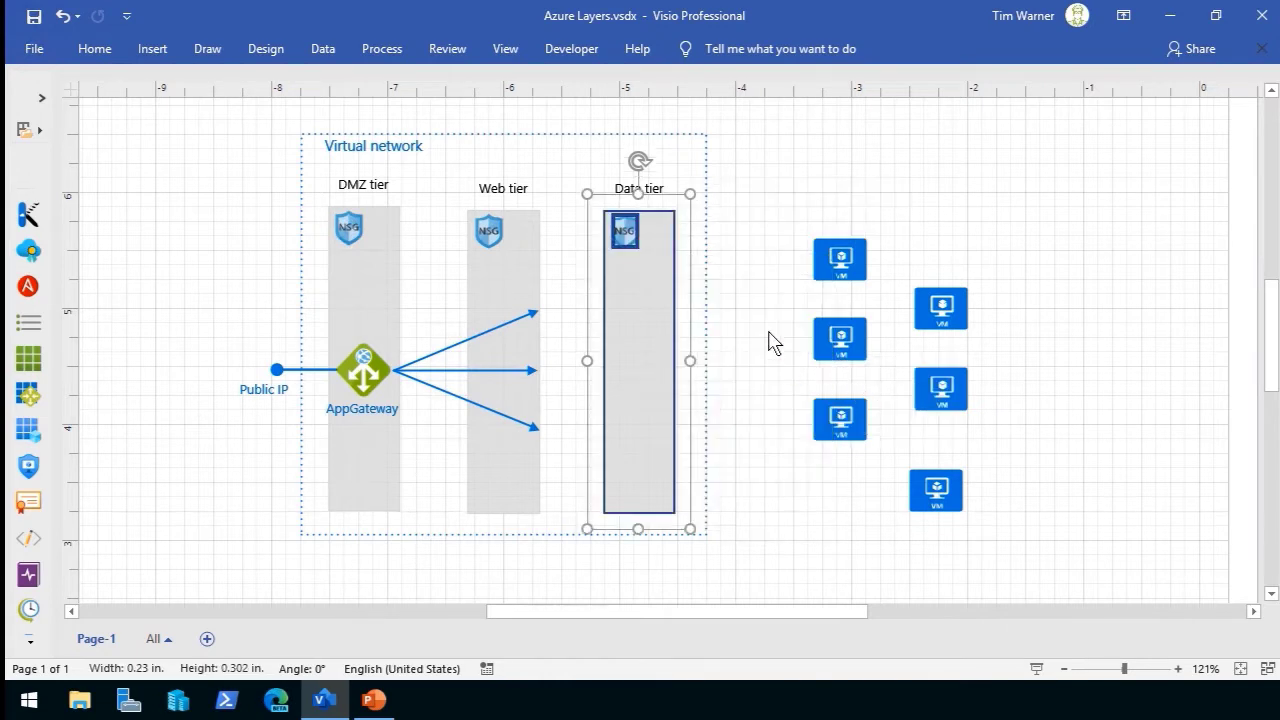
pyautogui.click(762, 334)
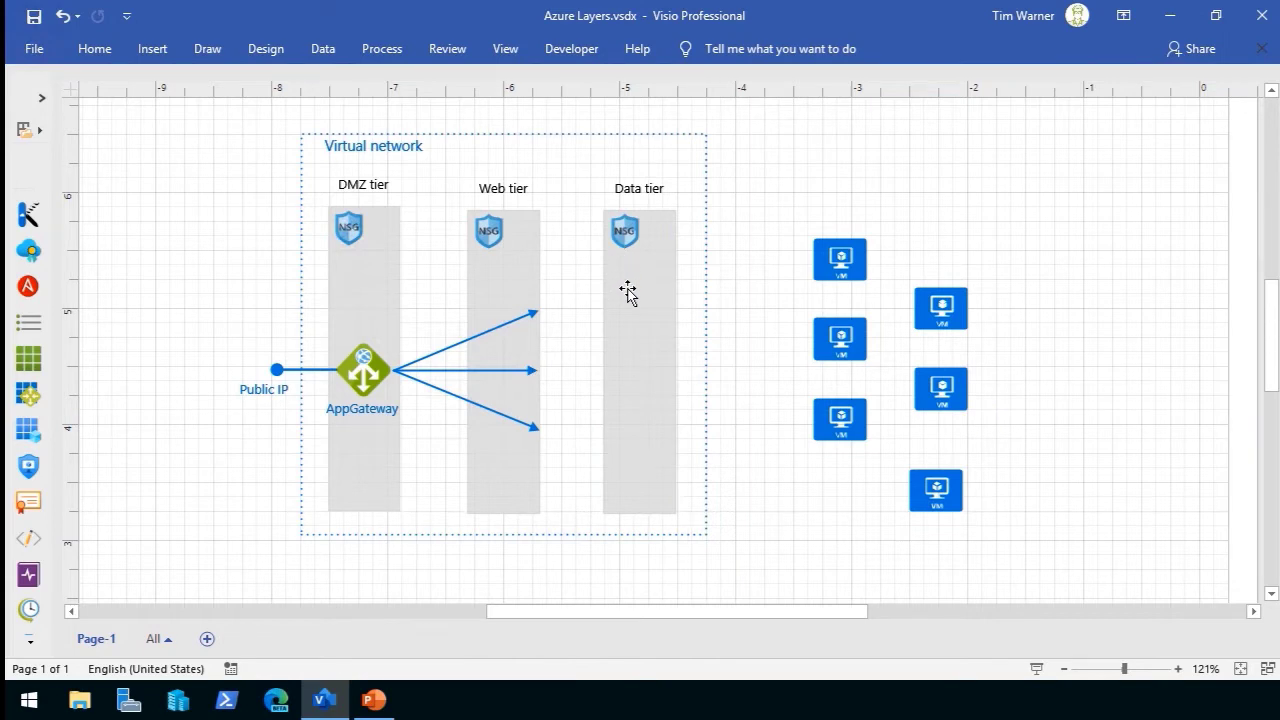
# Place two VMs on the Data tier, try moving its gray rectangle outside the virtual network, and undo that move
pyautogui.moveTo(834, 263); pyautogui.dragTo(660, 289)
pyautogui.moveTo(840, 338); pyautogui.dragTo(660, 338)
pyautogui.moveTo(654, 403); pyautogui.dragTo(822, 364)
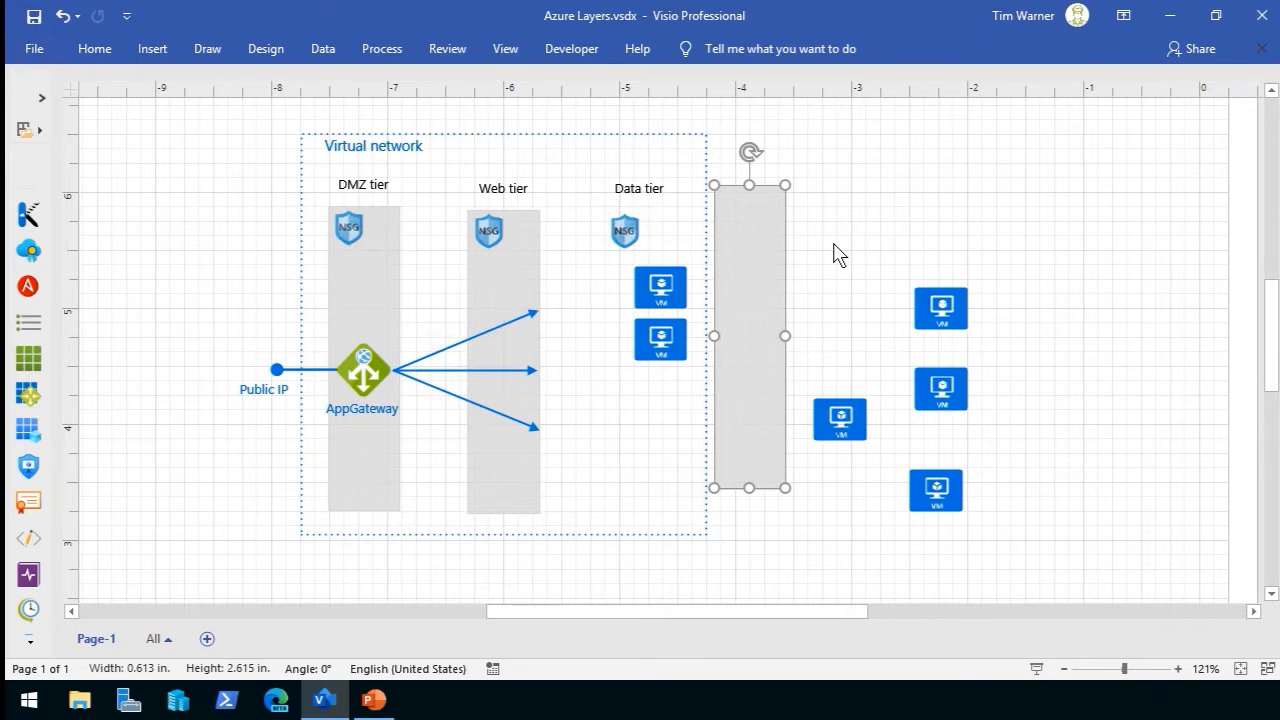
pyautogui.hotkey('ctrl', 'z')
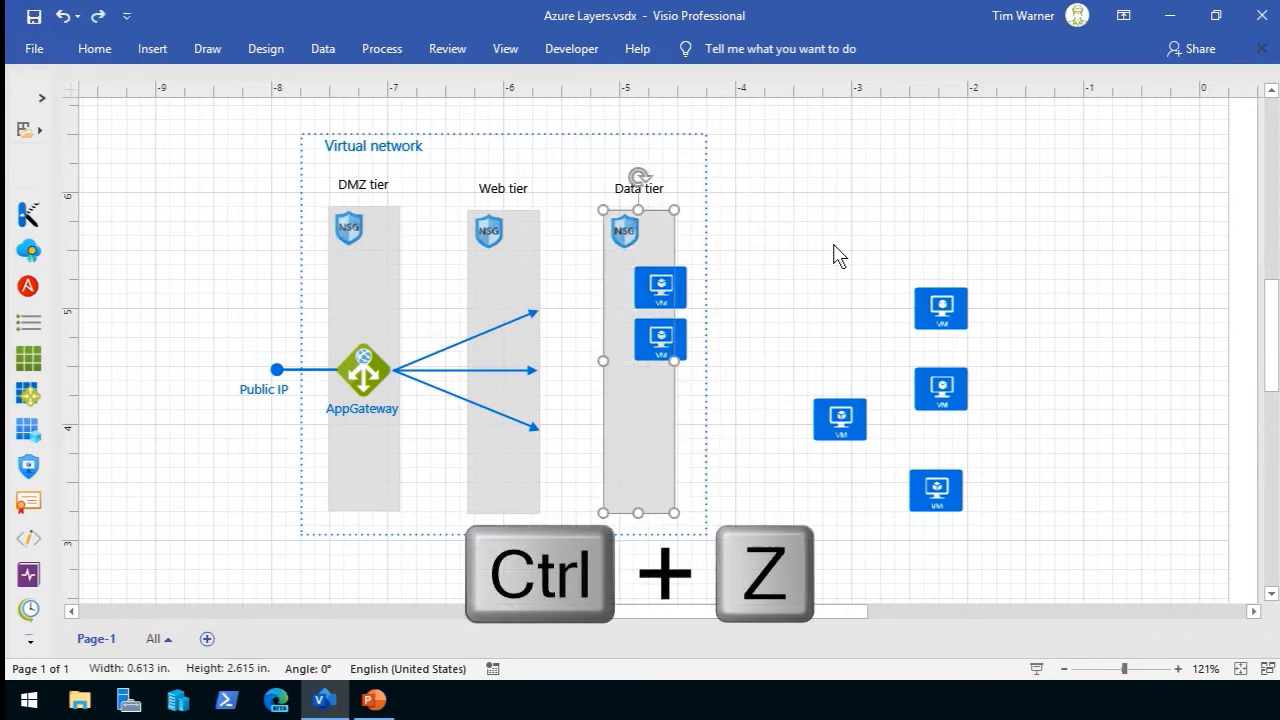
# Move the two VMs out of the Data tier to the blank area beside the virtual network and save the drawing
pyautogui.click(750, 285)
pyautogui.moveTo(660, 300); pyautogui.dragTo(750, 337)
pyautogui.click(757, 379)
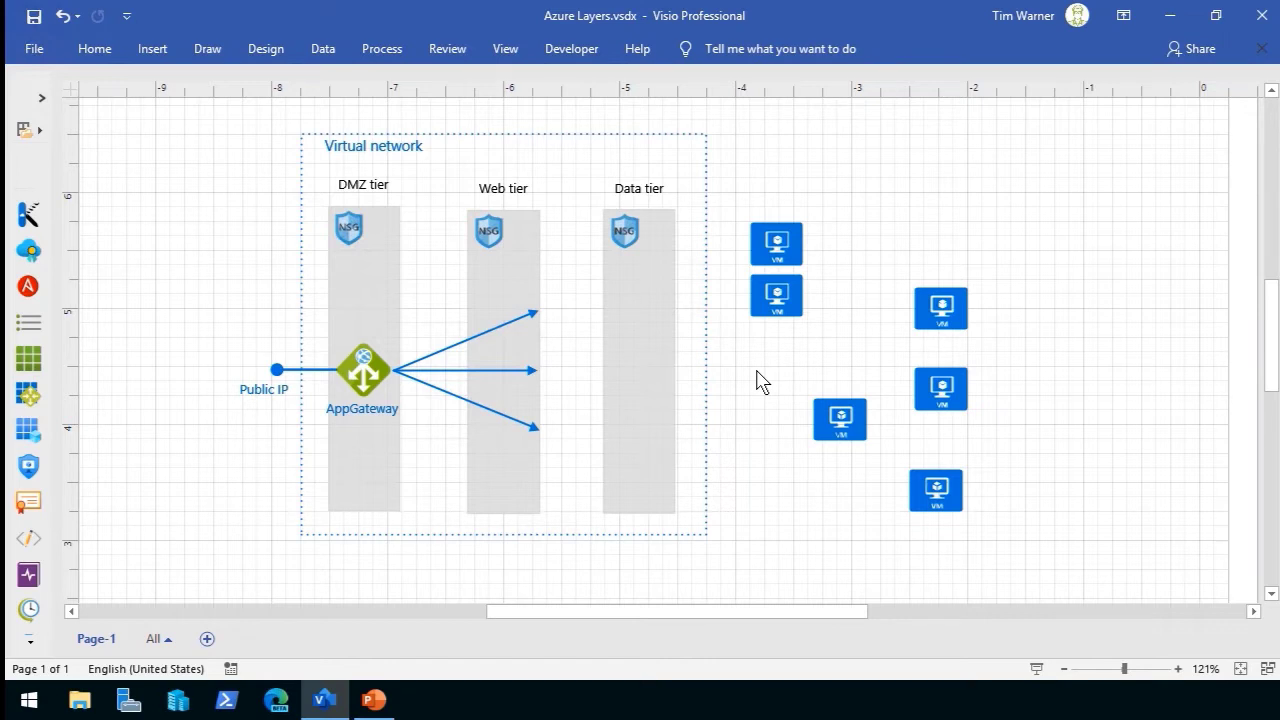
pyautogui.click(34, 16)
# Create a layer named Network in the page's layer properties
pyautogui.doubleClick(94, 50)
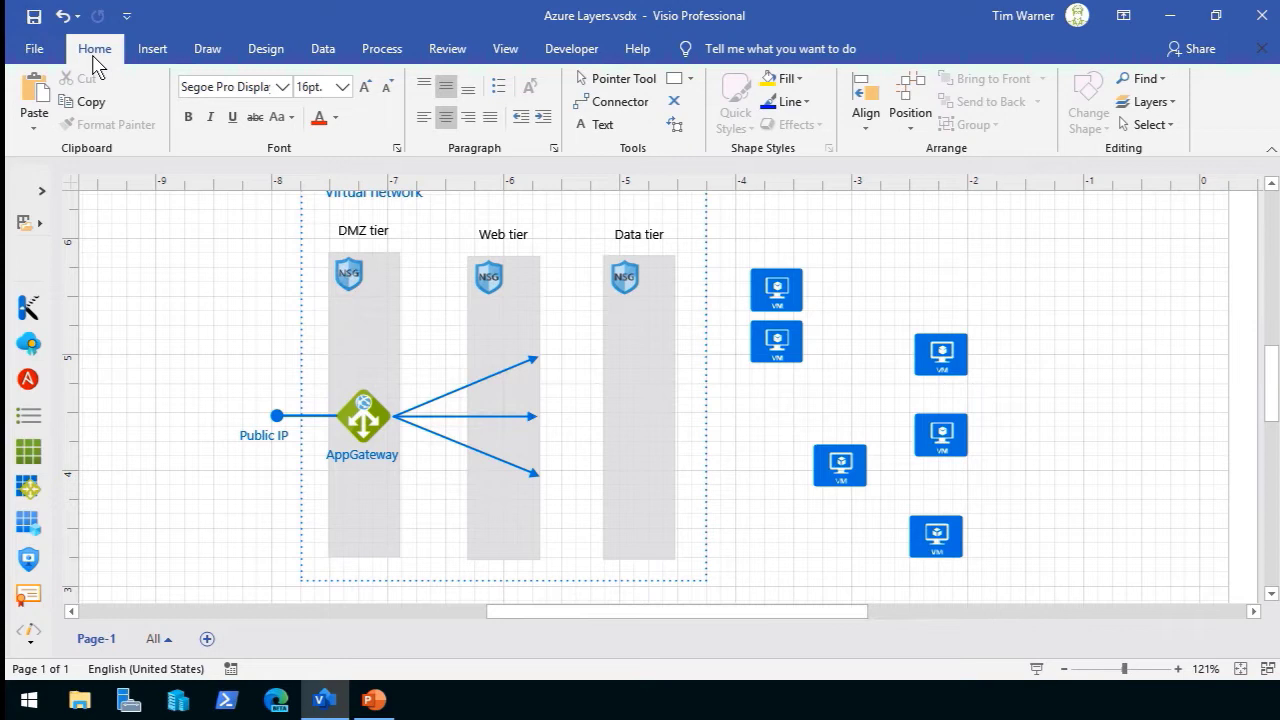
pyautogui.click(1177, 104)
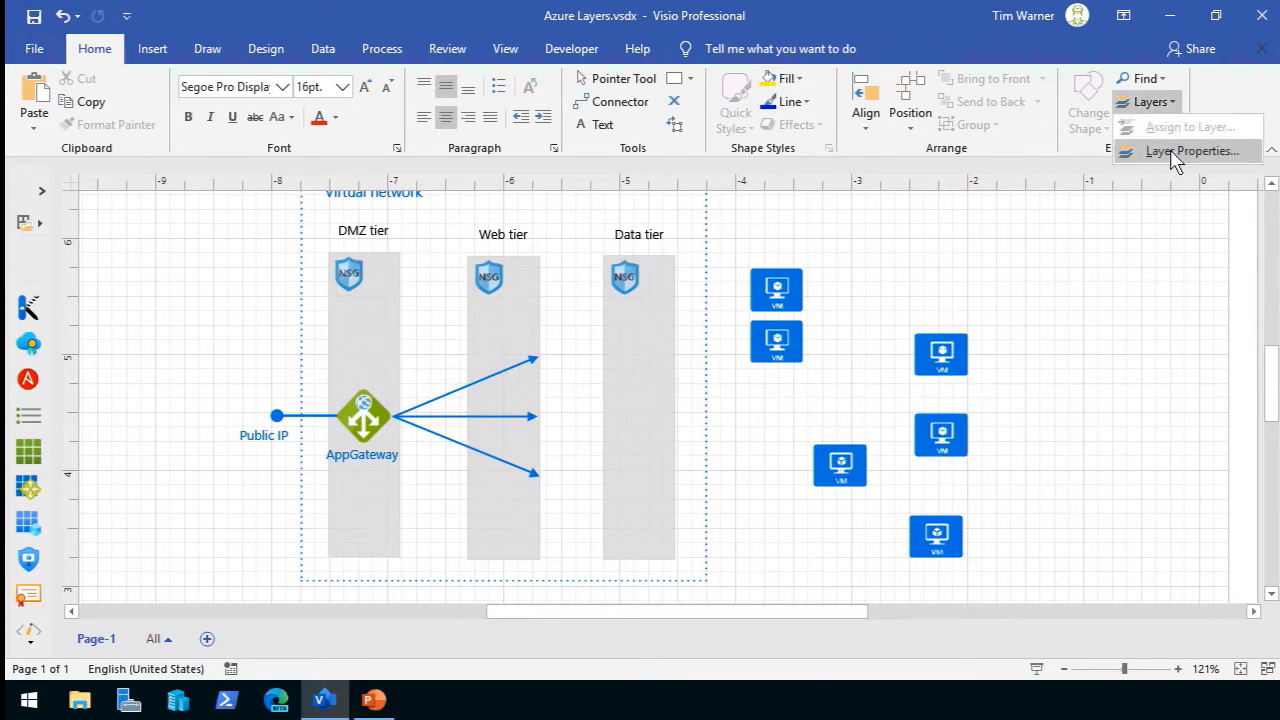
pyautogui.click(1172, 153)
pyautogui.moveTo(657, 173); pyautogui.dragTo(890, 153)
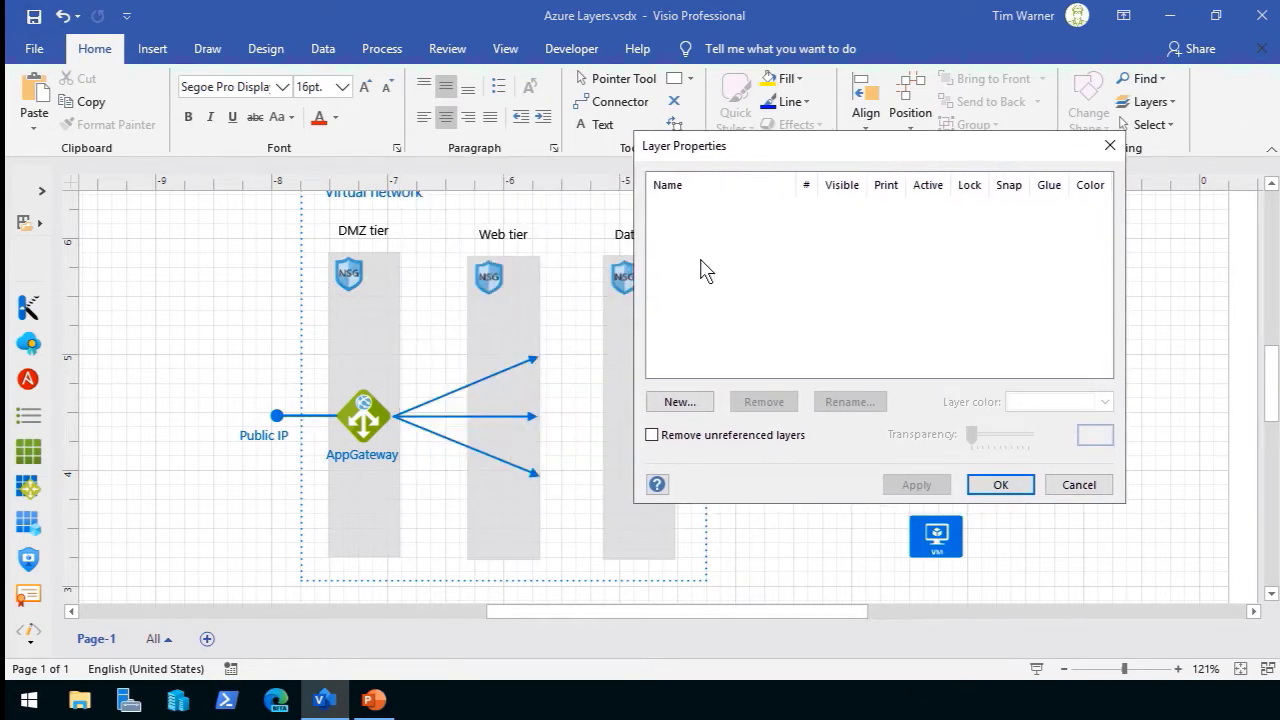
pyautogui.click(679, 404)
pyautogui.write('Network')
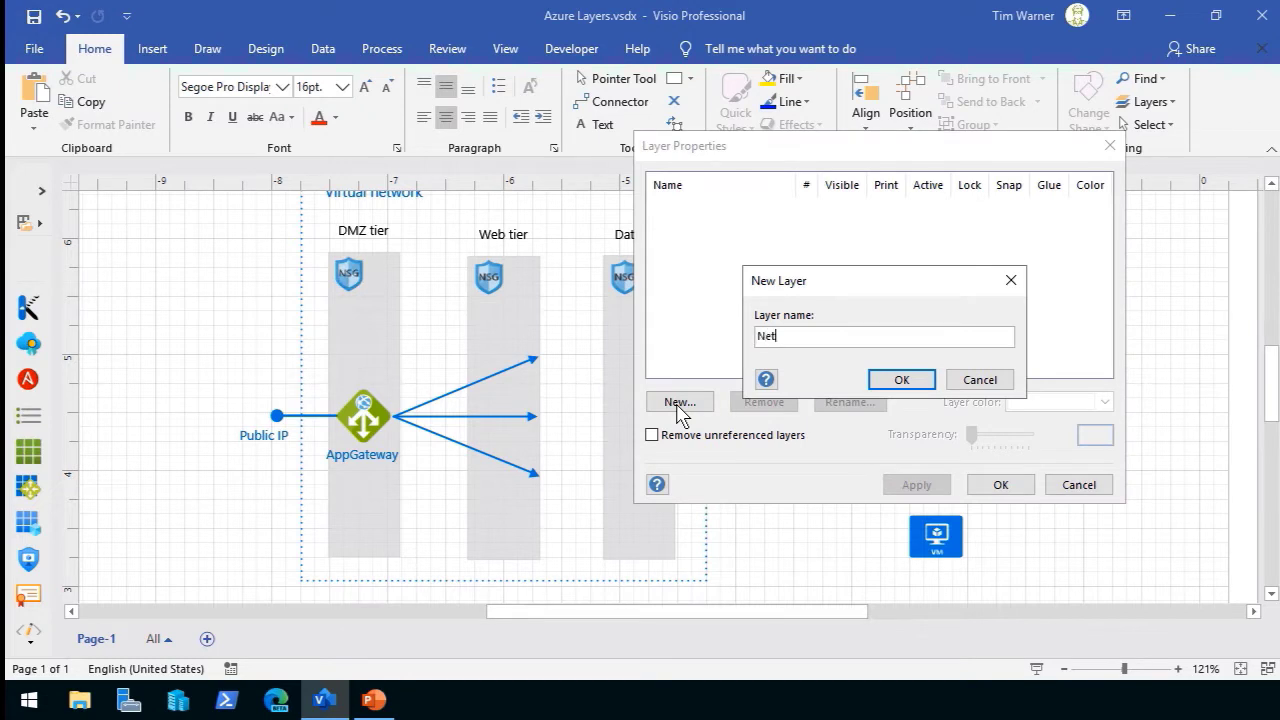
pyautogui.click(901, 380)
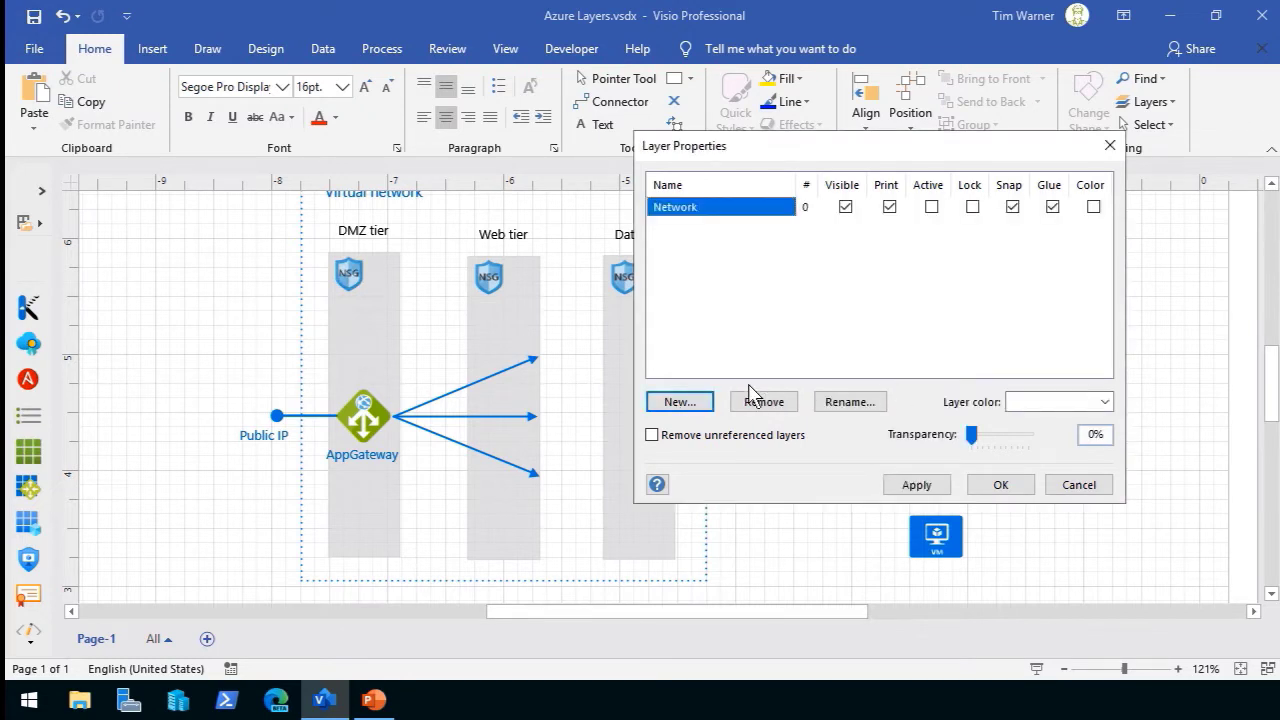
# Add a second layer named Resources and accept the layer properties
pyautogui.click(678, 403)
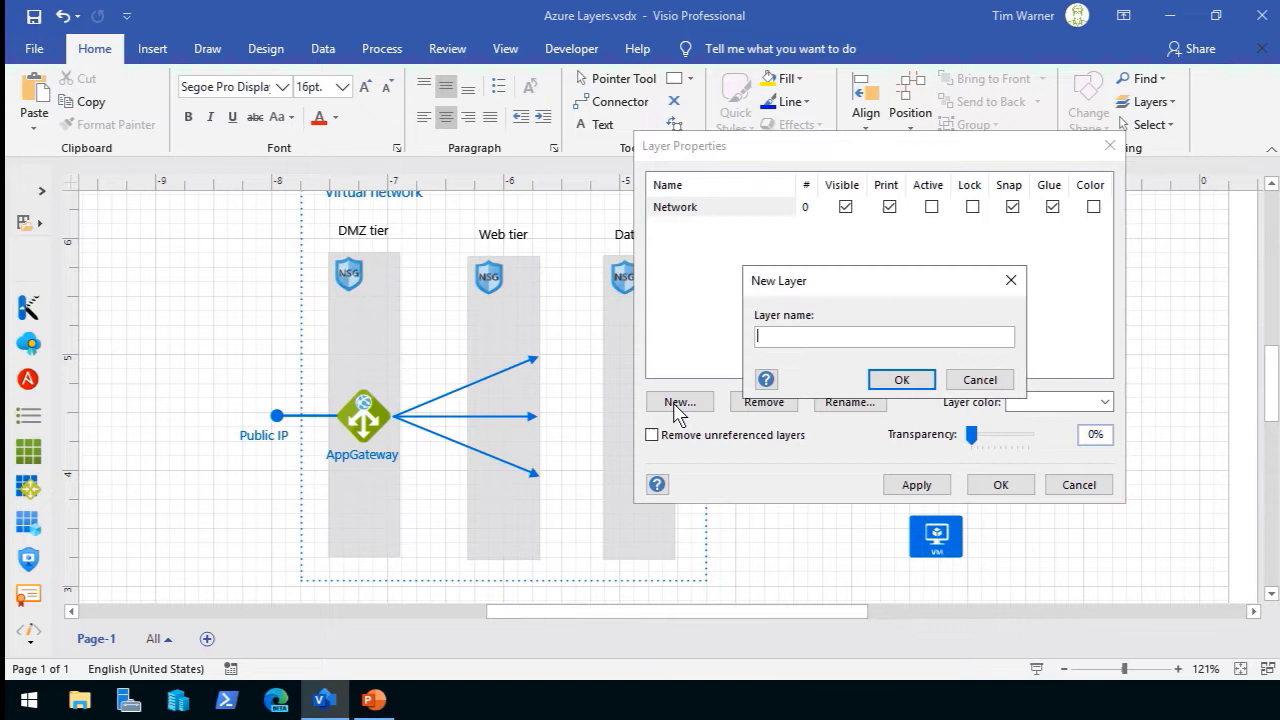
pyautogui.write('Resources')
pyautogui.click(902, 382)
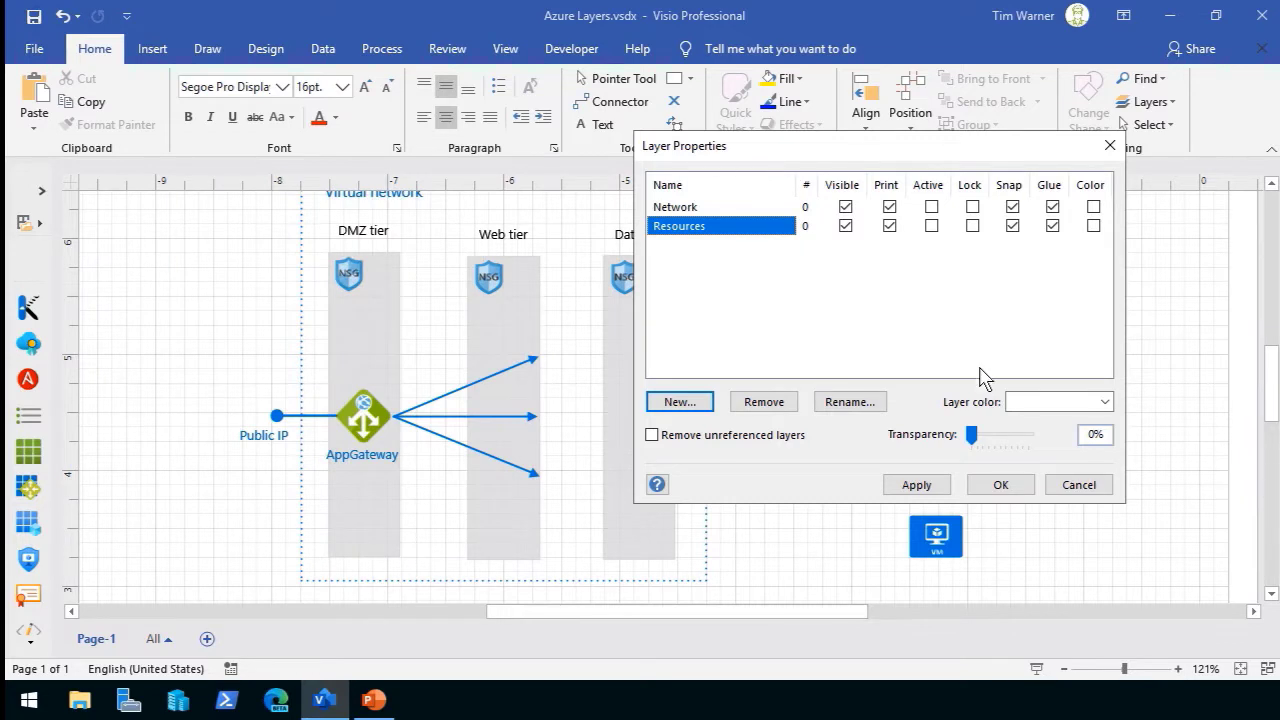
pyautogui.click(1001, 485)
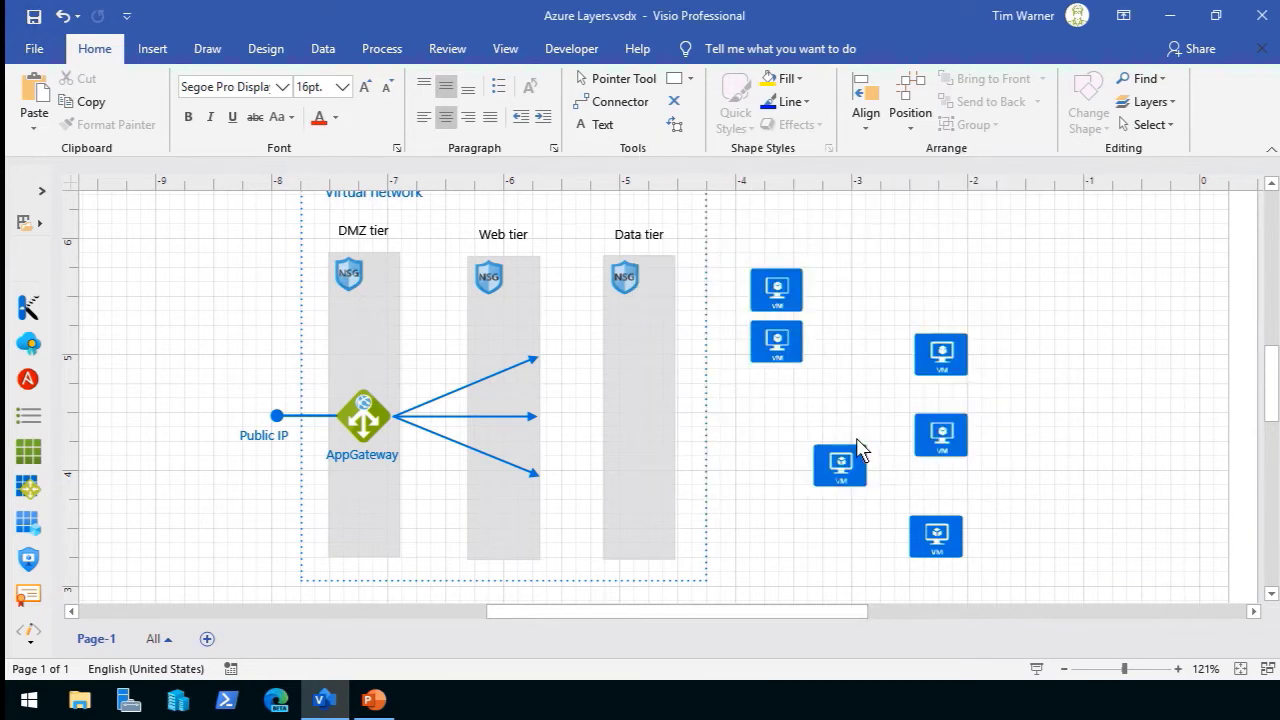
pyautogui.doubleClick(95, 49)
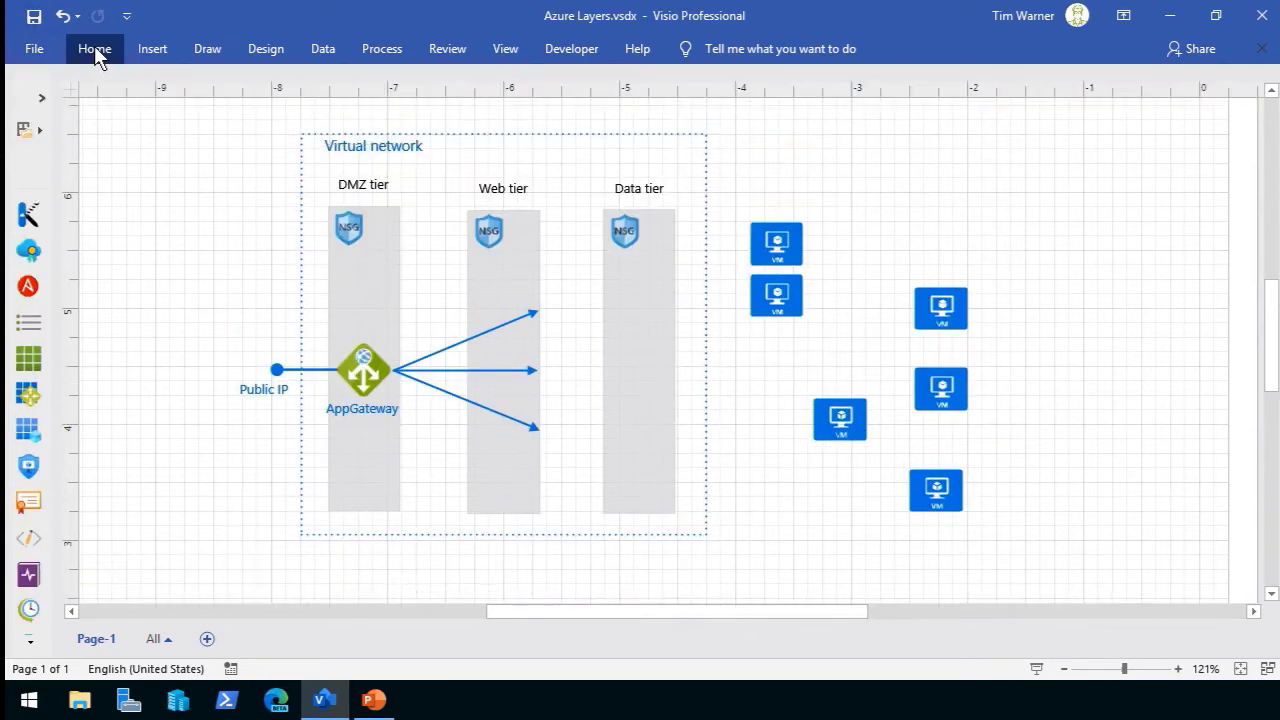
# Assign the virtual network boundary and title, the three tier rectangles and labels, and the Data tier's NSG shield to the Network layer
pyautogui.click(475, 136)
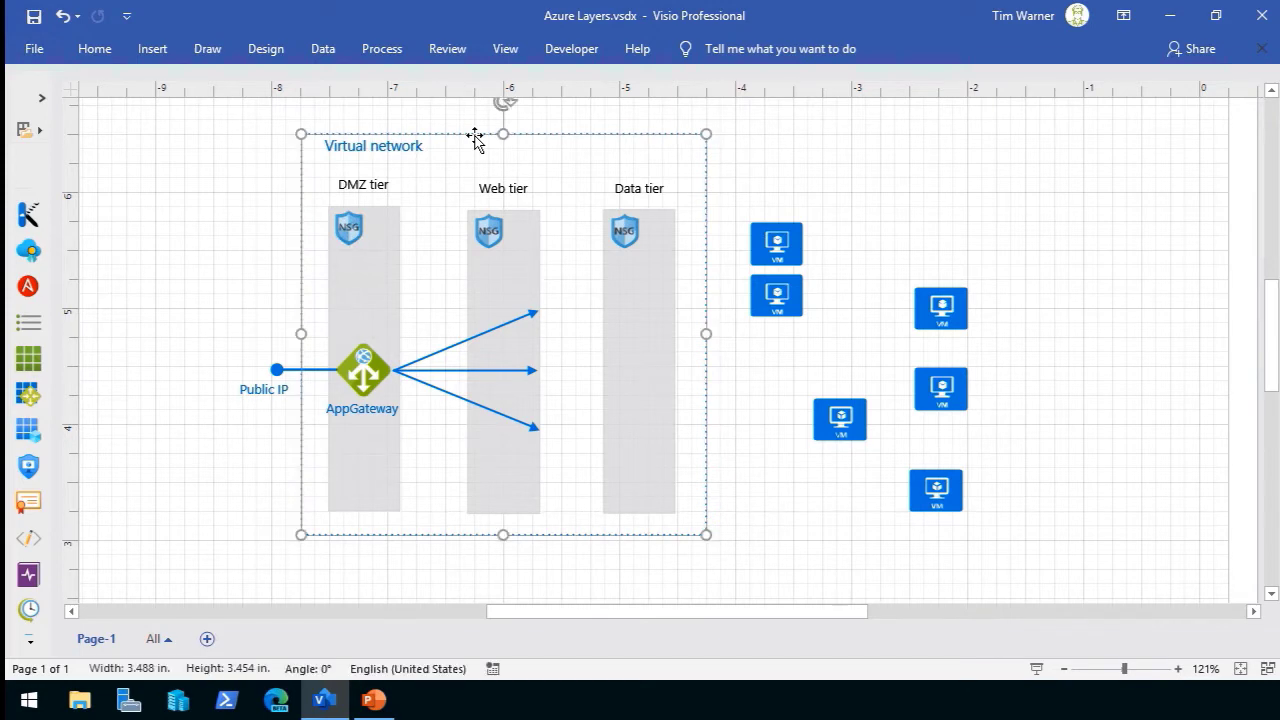
pyautogui.keyDown('ctrl'); pyautogui.click(400, 147); pyautogui.keyUp('ctrl')
pyautogui.keyDown('ctrl'); pyautogui.click(651, 278); pyautogui.keyUp('ctrl')
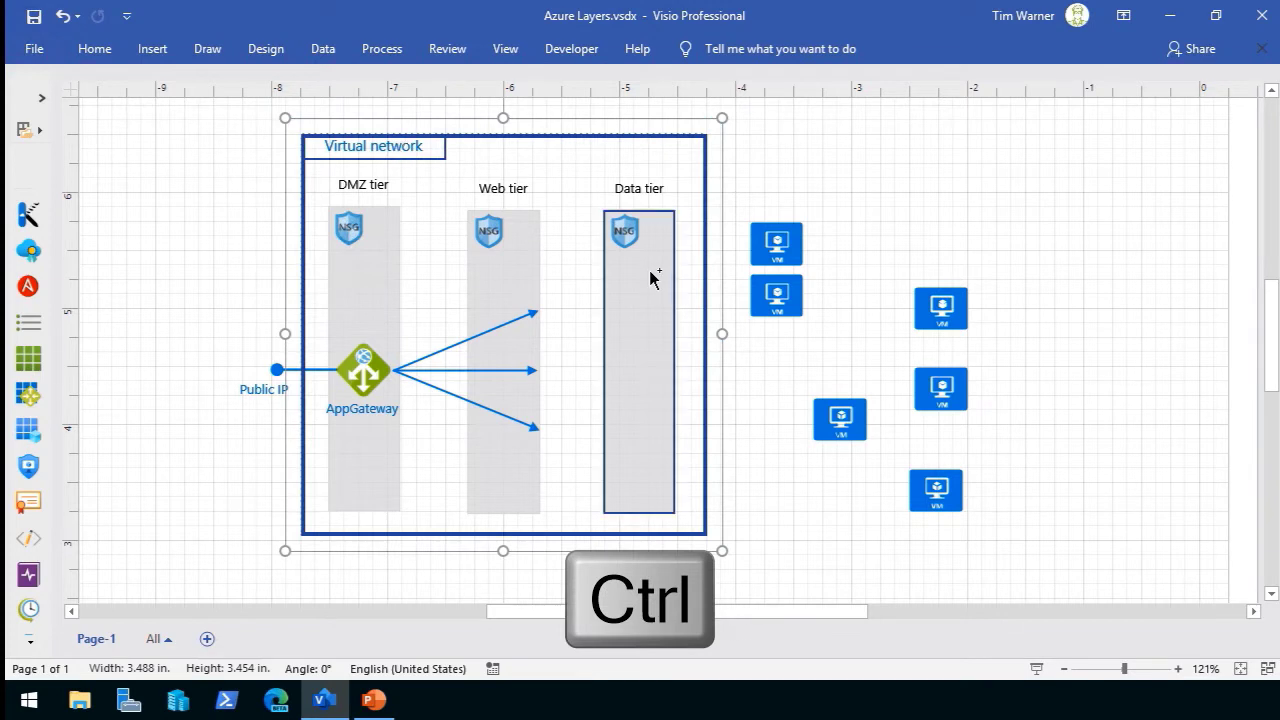
pyautogui.keyDown('ctrl'); pyautogui.click(503, 275); pyautogui.keyUp('ctrl')
pyautogui.keyDown('ctrl'); pyautogui.click(375, 296); pyautogui.keyUp('ctrl')
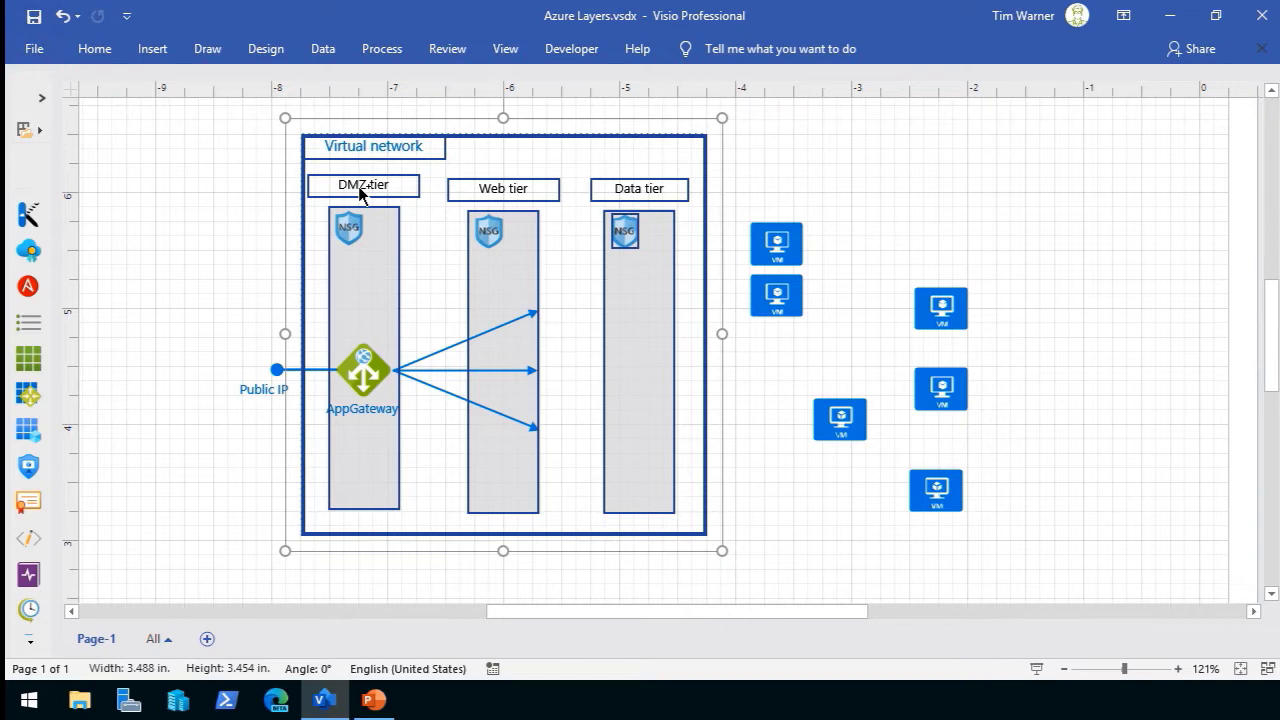
pyautogui.click(99, 52)
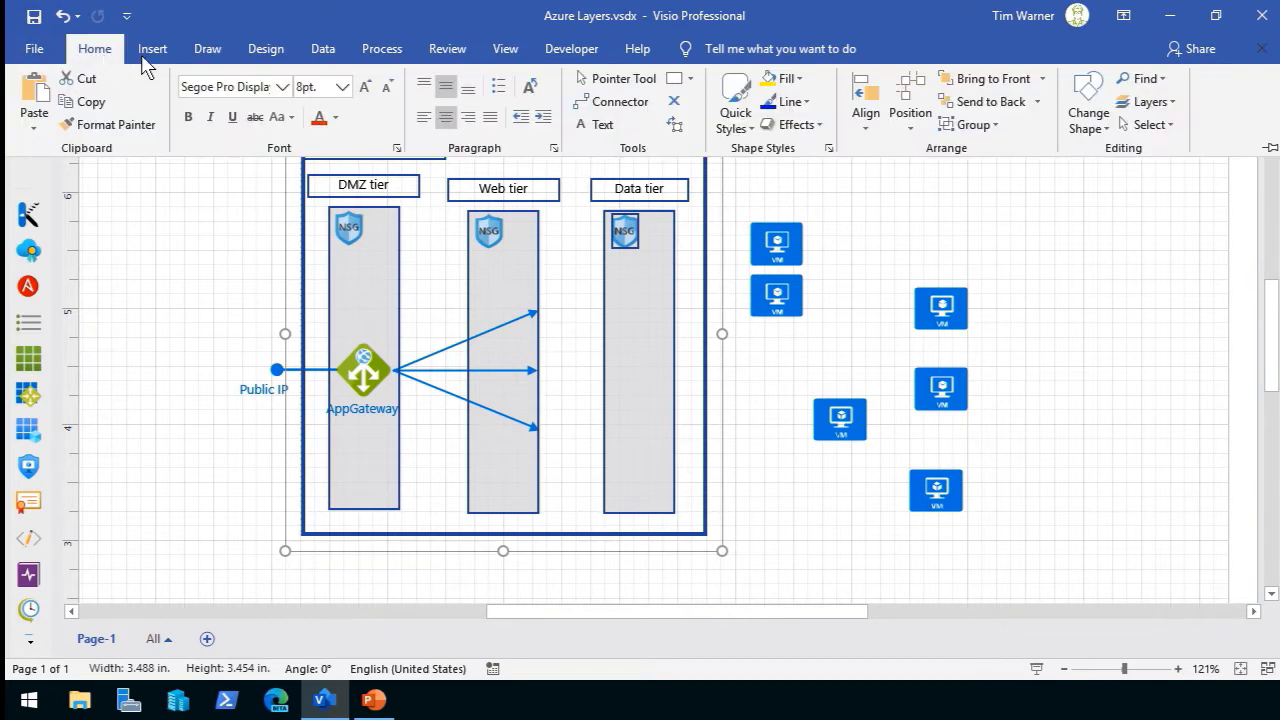
pyautogui.click(1180, 104)
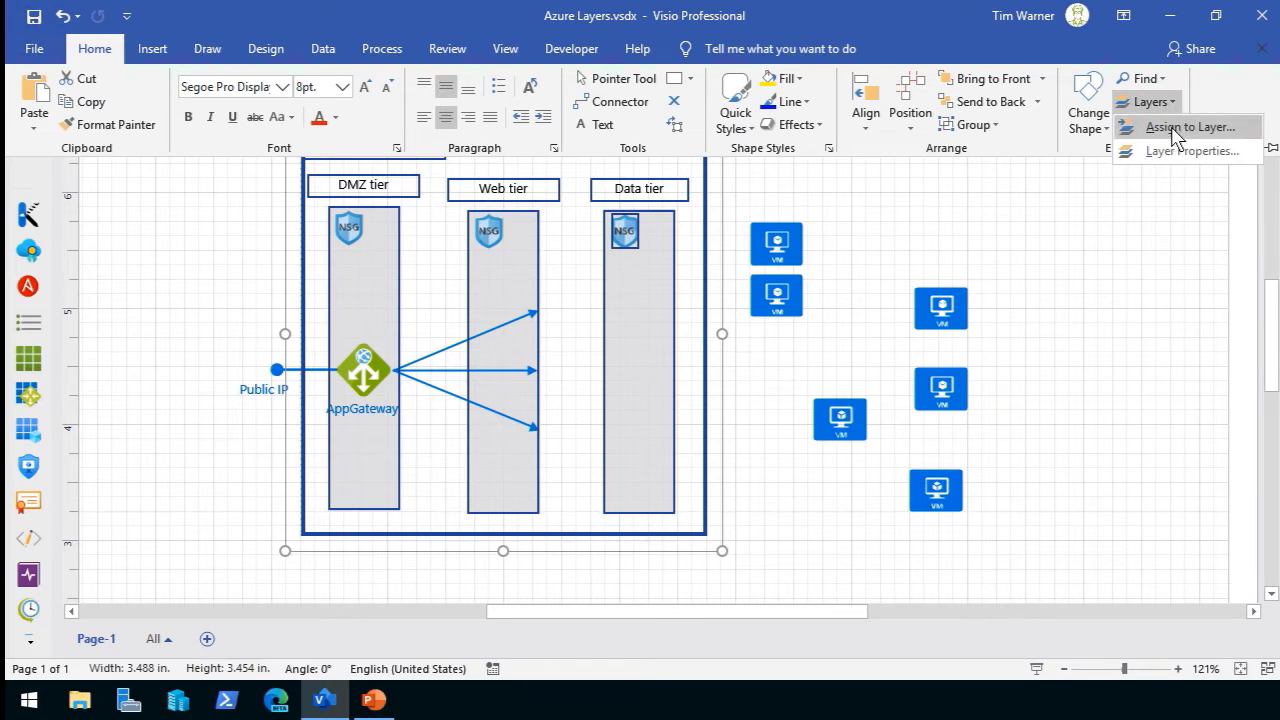
pyautogui.click(1175, 137)
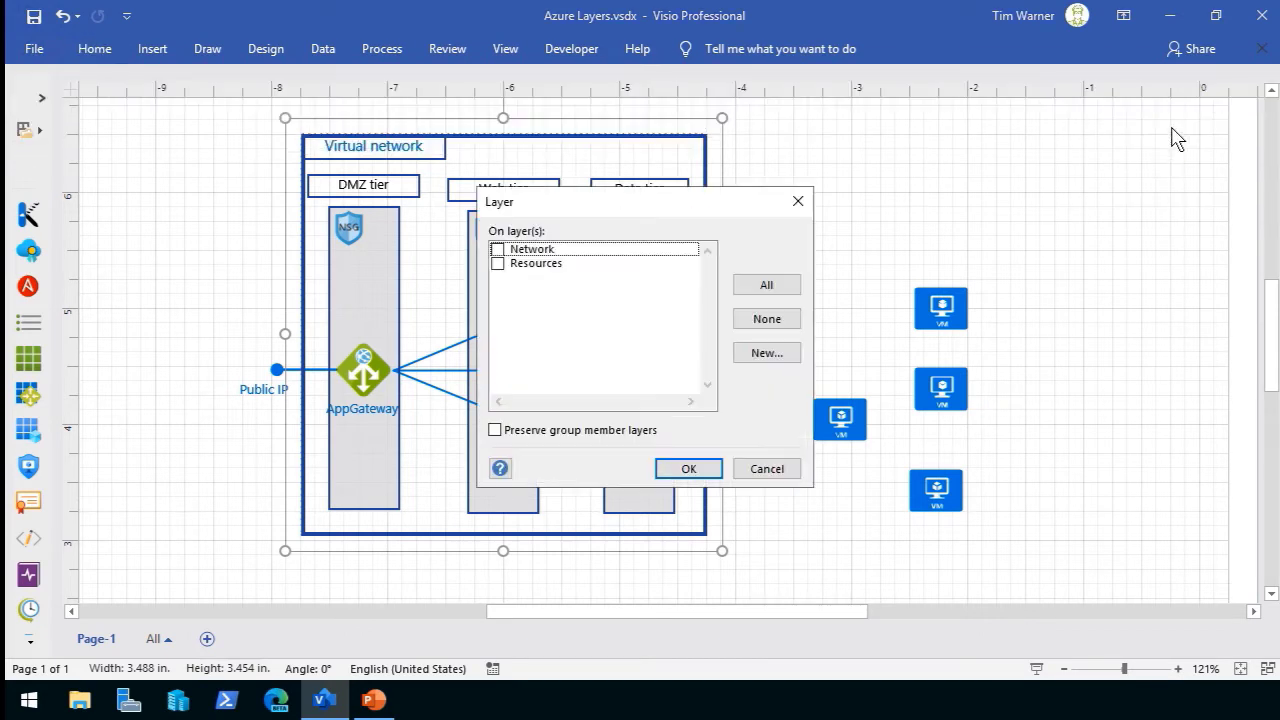
pyautogui.click(498, 250)
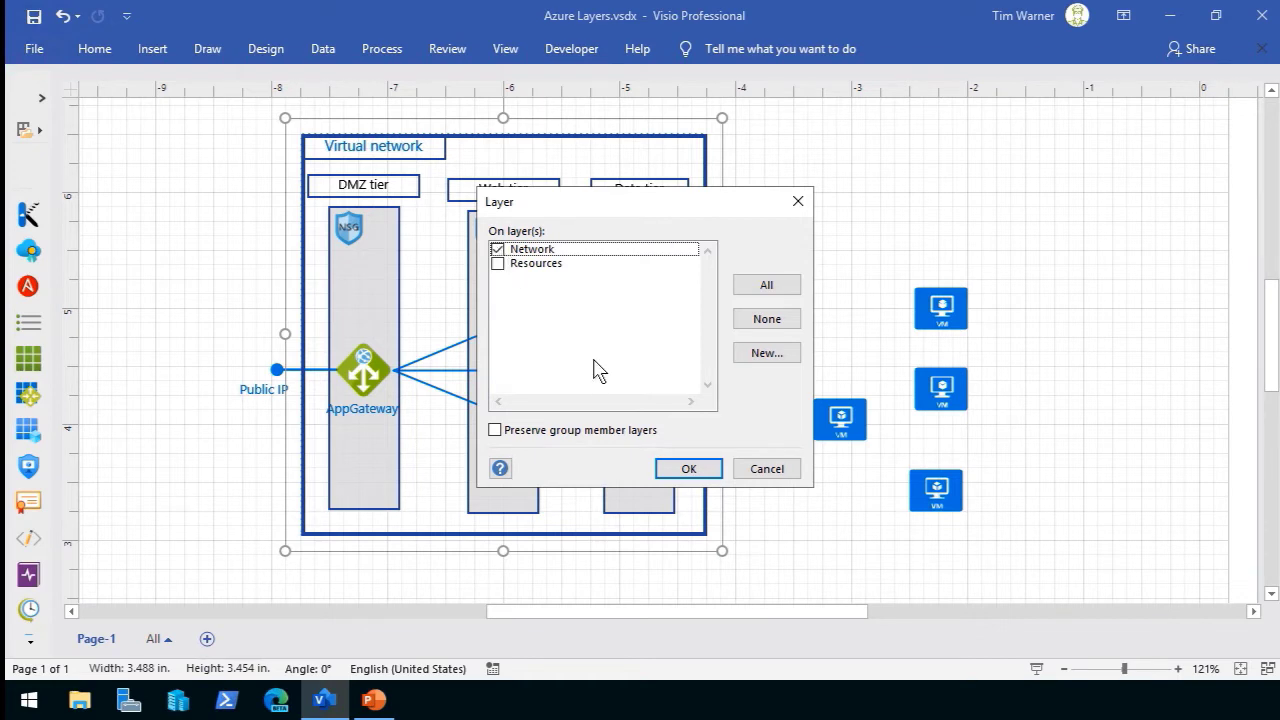
pyautogui.click(688, 468)
pyautogui.click(897, 224)
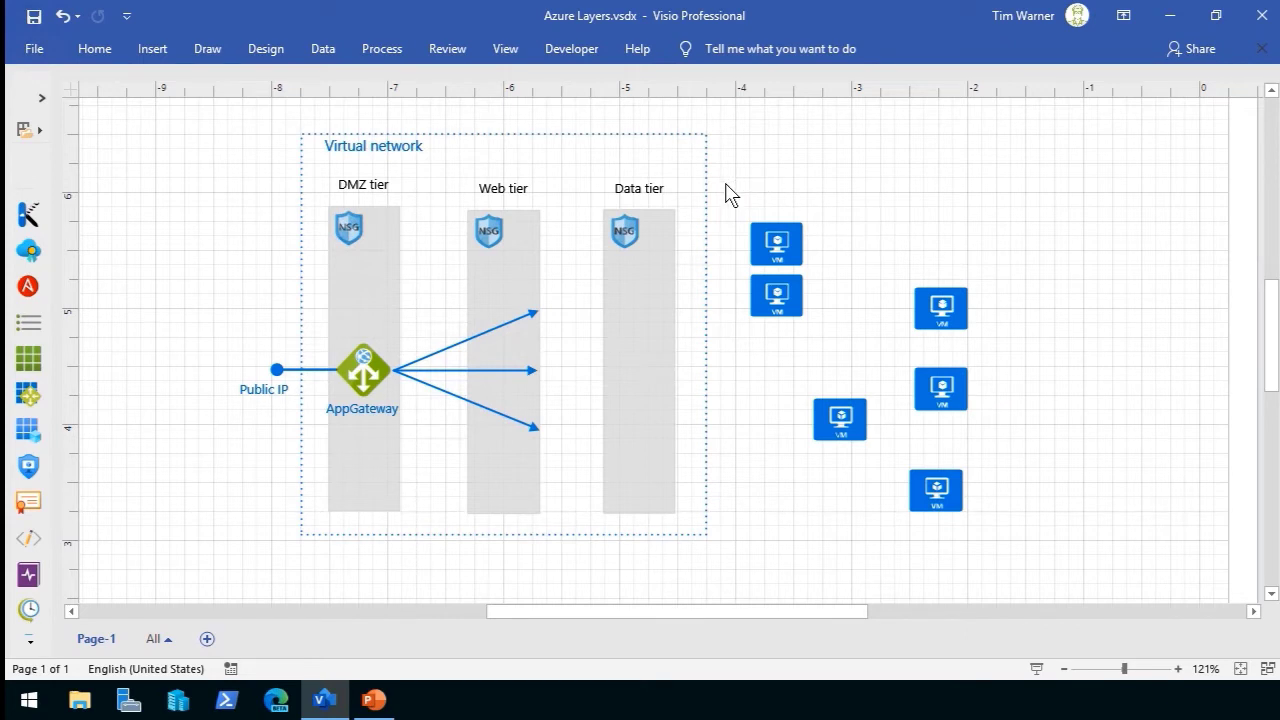
# Assign the six VMs, the fan-out arrows, the Public IP connector and the AppGateway icon to the Resources layer
pyautogui.moveTo(727, 186); pyautogui.dragTo(1032, 549)
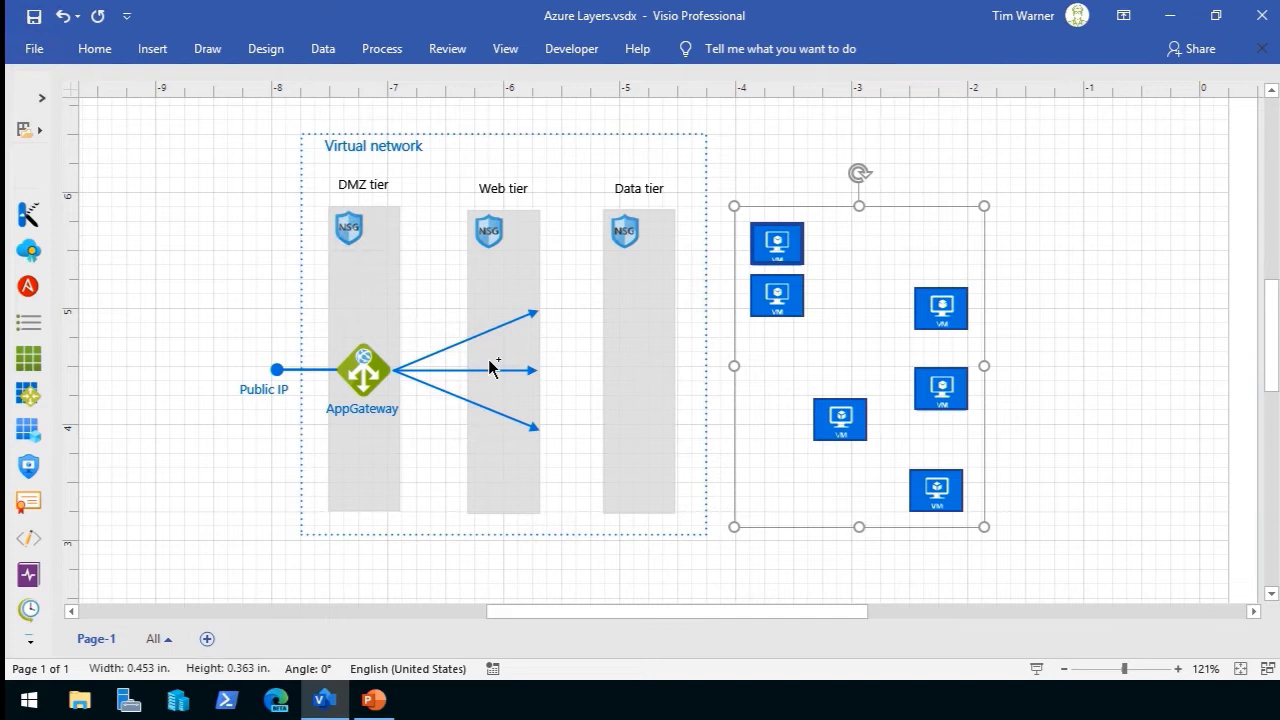
pyautogui.keyDown('shift'); pyautogui.click(452, 348); pyautogui.keyUp('shift')
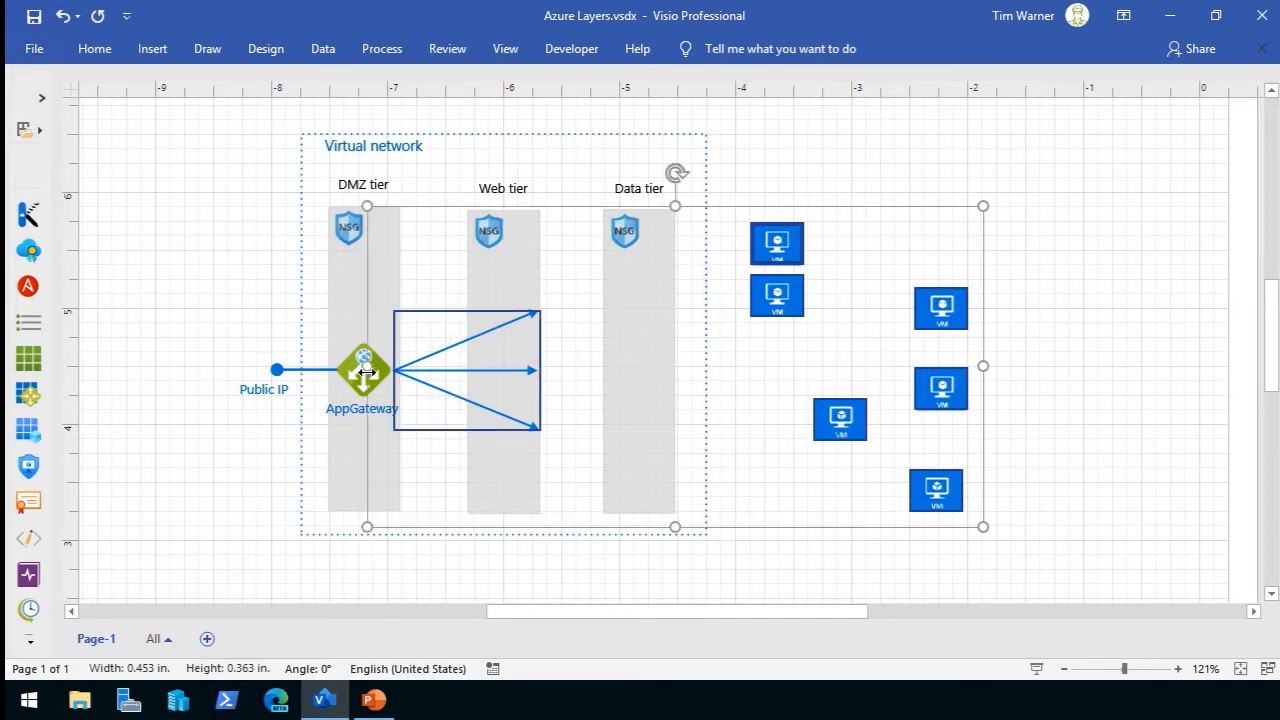
pyautogui.keyDown('shift'); pyautogui.click(325, 370); pyautogui.keyUp('shift')
pyautogui.keyDown('shift'); pyautogui.click(363, 371); pyautogui.keyUp('shift')
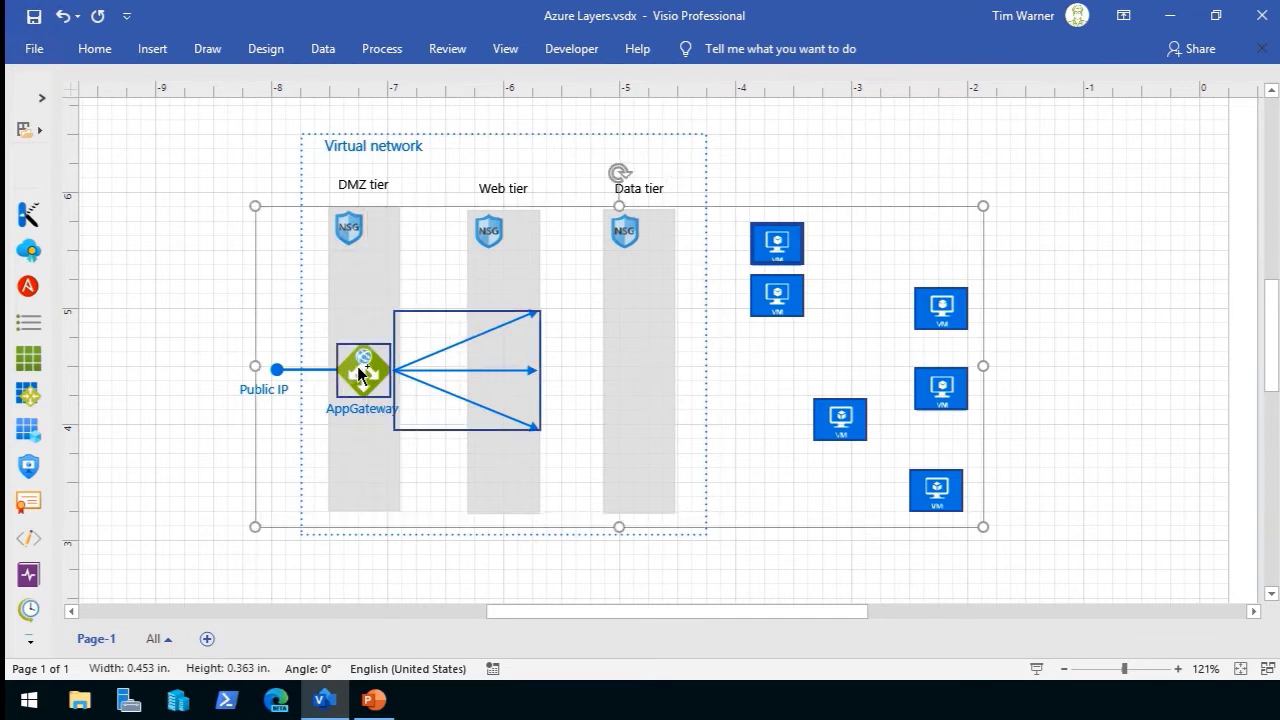
pyautogui.click(98, 49)
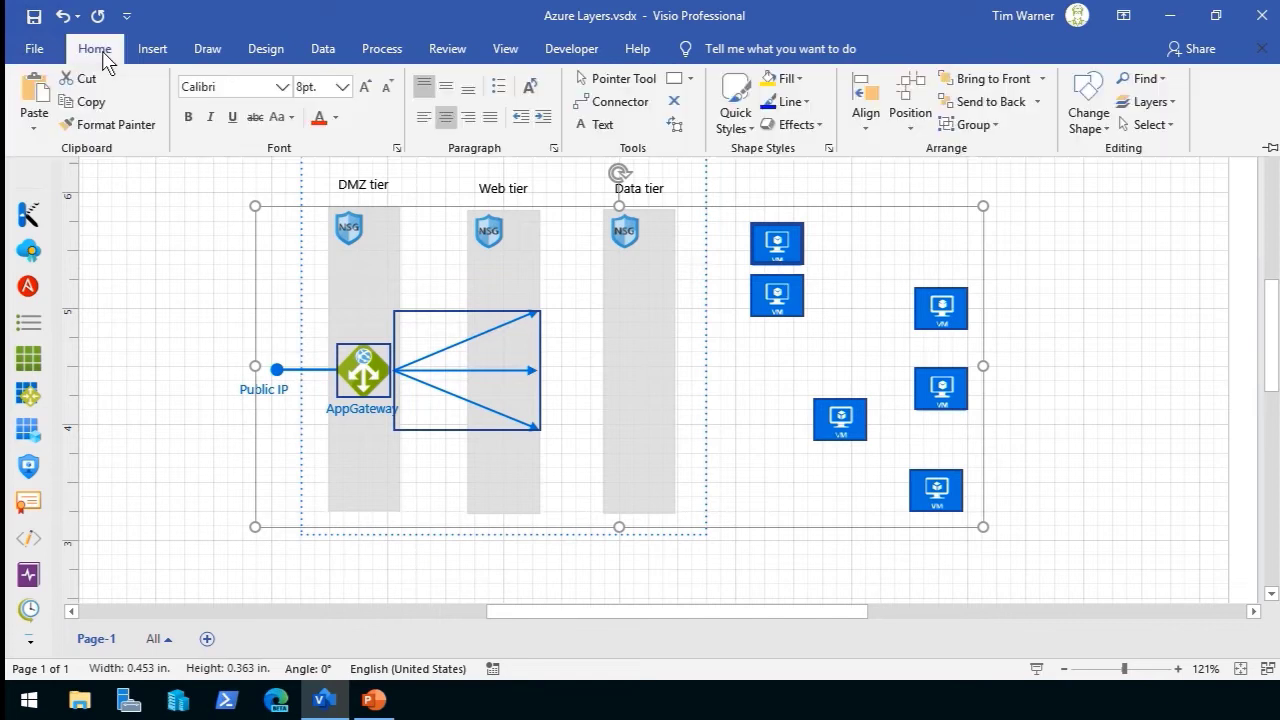
pyautogui.click(1175, 103)
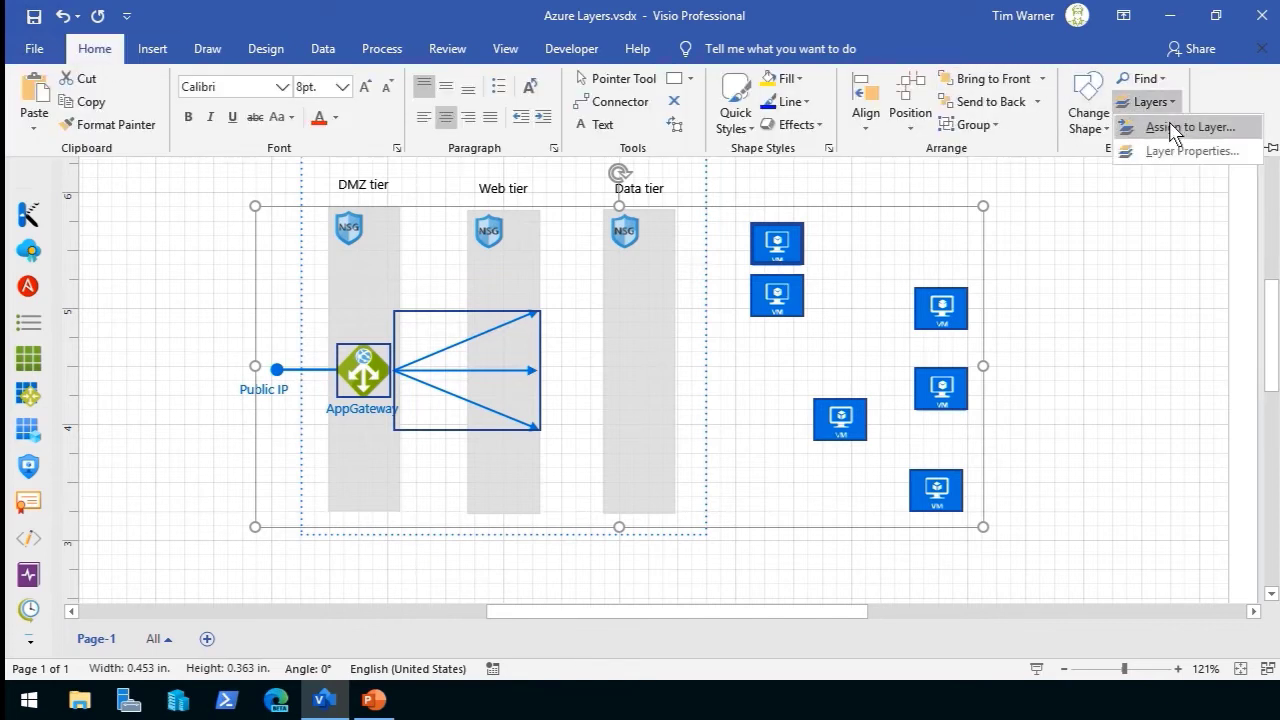
pyautogui.click(1175, 128)
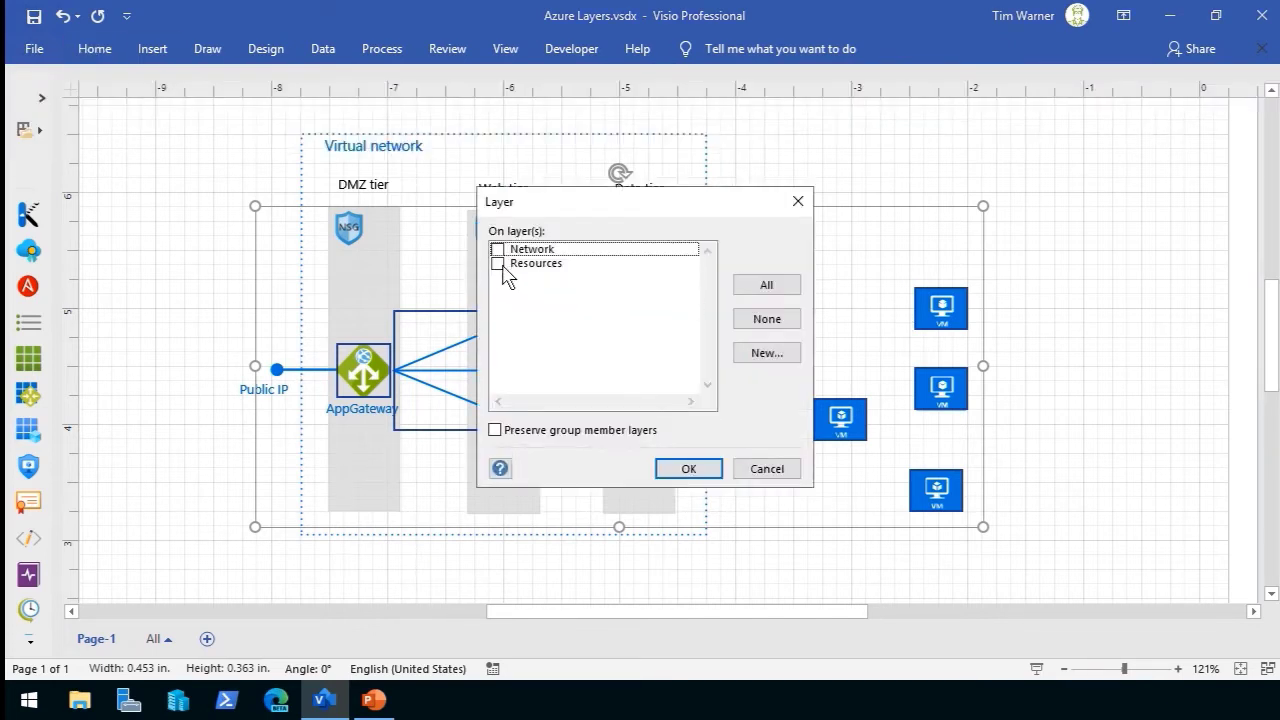
pyautogui.click(500, 265)
pyautogui.click(688, 468)
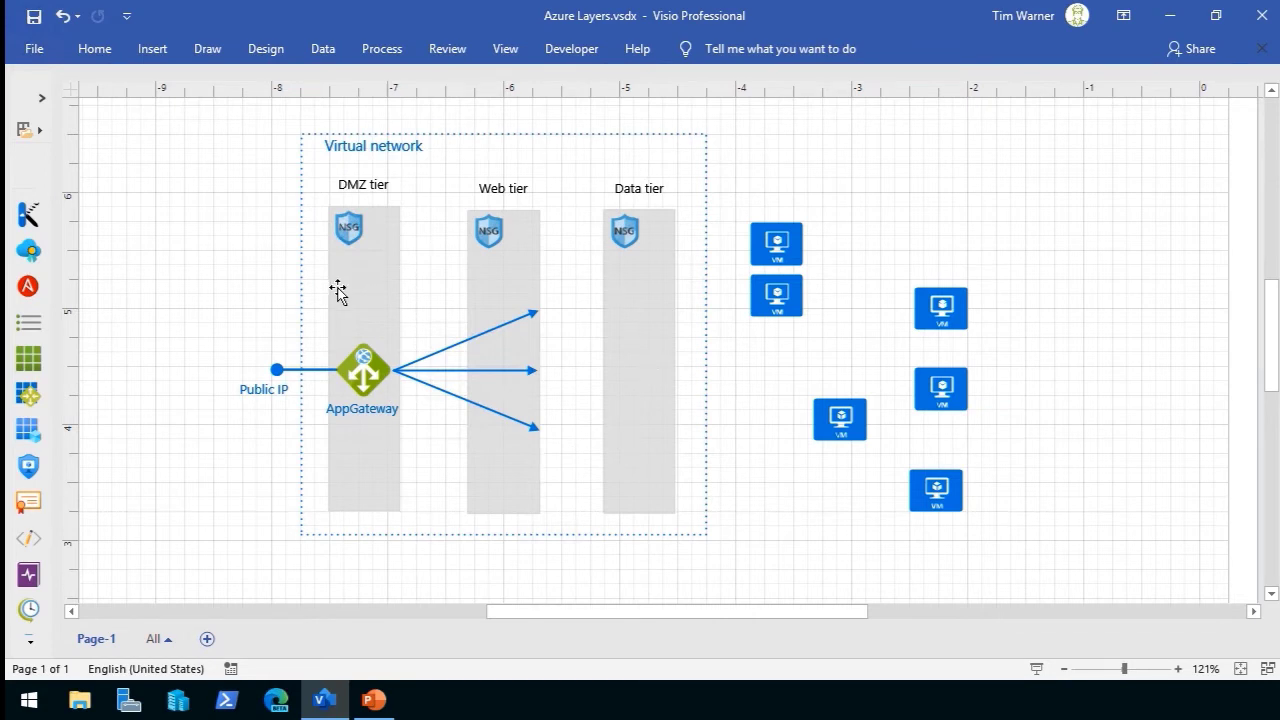
# Try moving the DMZ tier rectangle outside the virtual network, and undo the move
pyautogui.moveTo(365, 284); pyautogui.dragTo(241, 262)
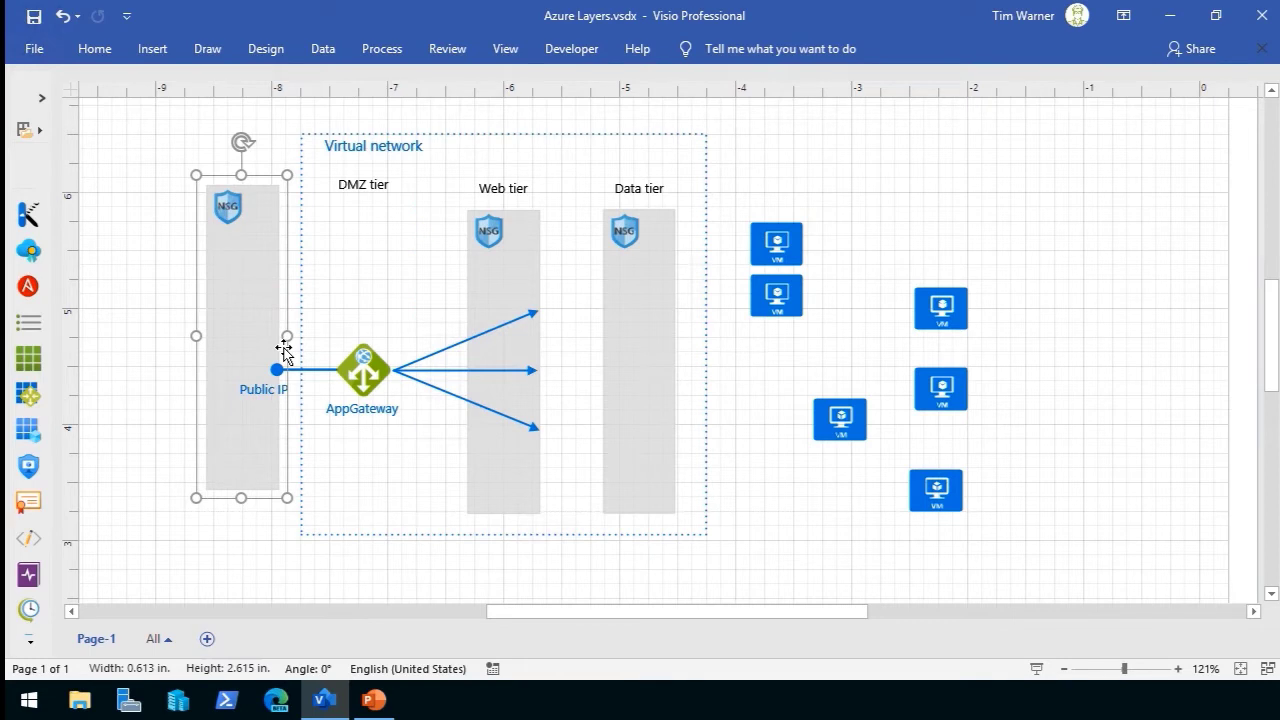
pyautogui.hotkey('ctrl', 'z')
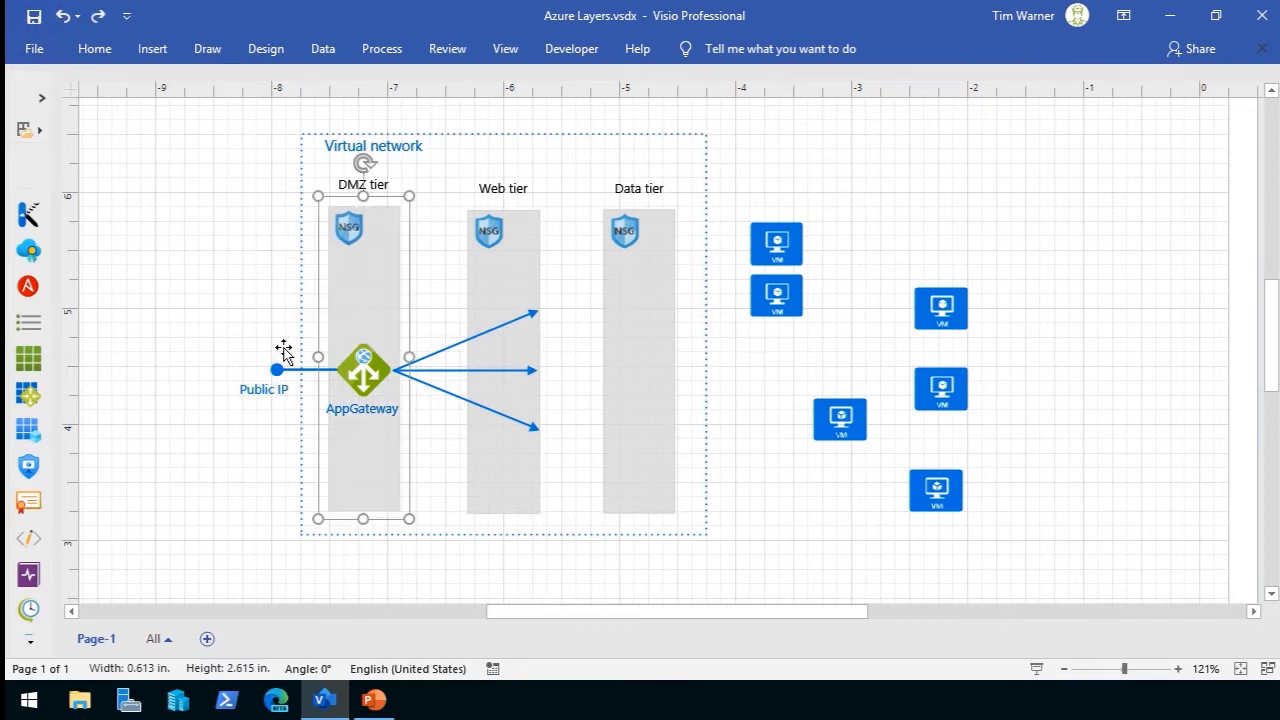
pyautogui.click(195, 262)
# Lock the Network layer in the page's layer properties
pyautogui.click(94, 48)
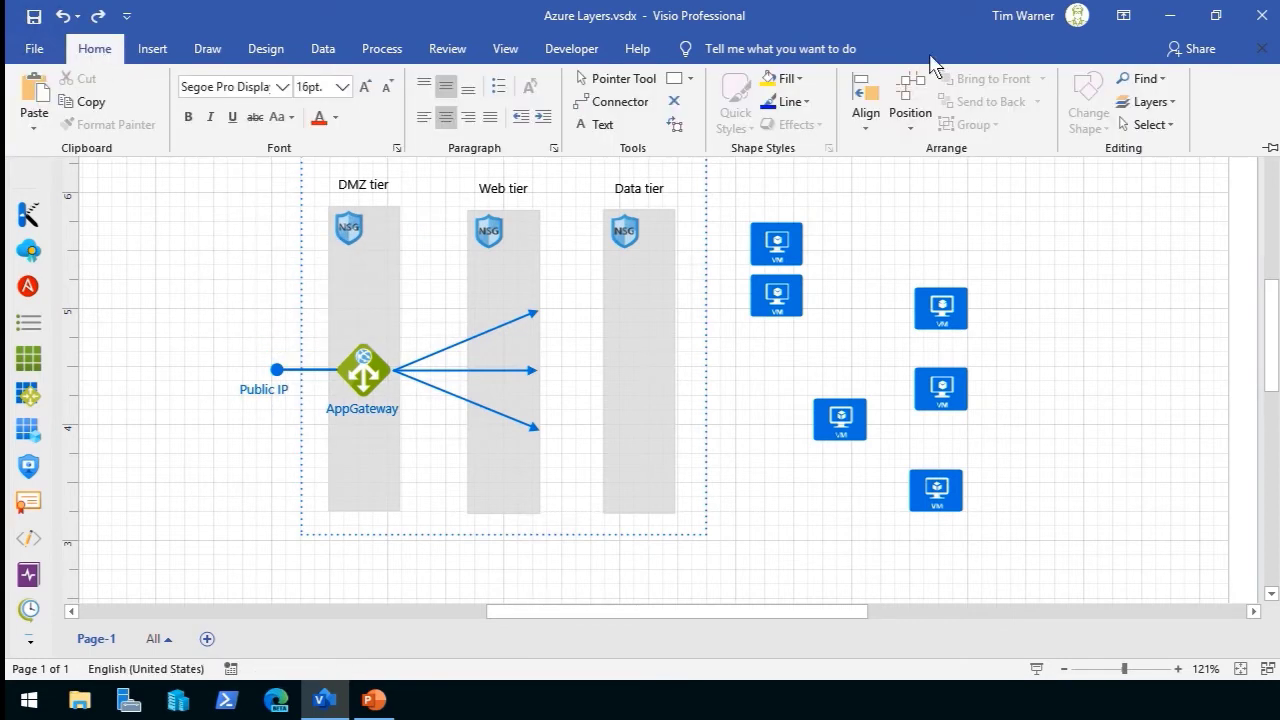
pyautogui.click(1171, 103)
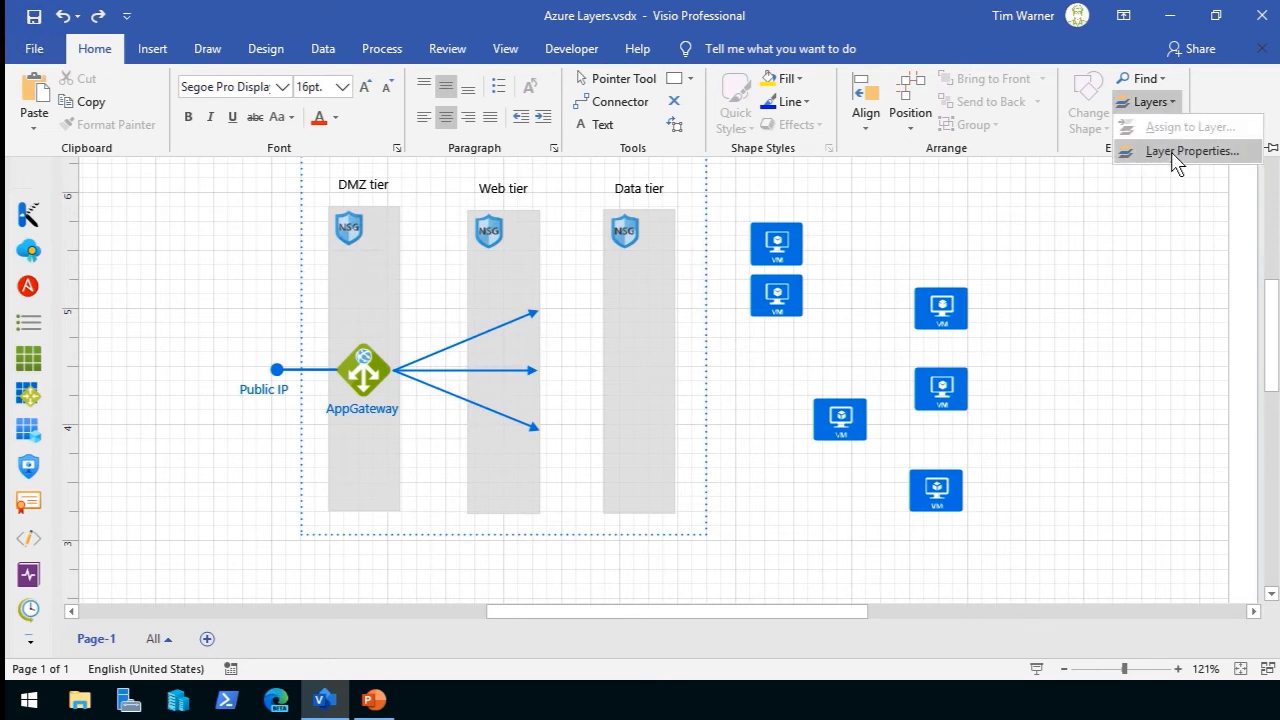
pyautogui.click(1176, 152)
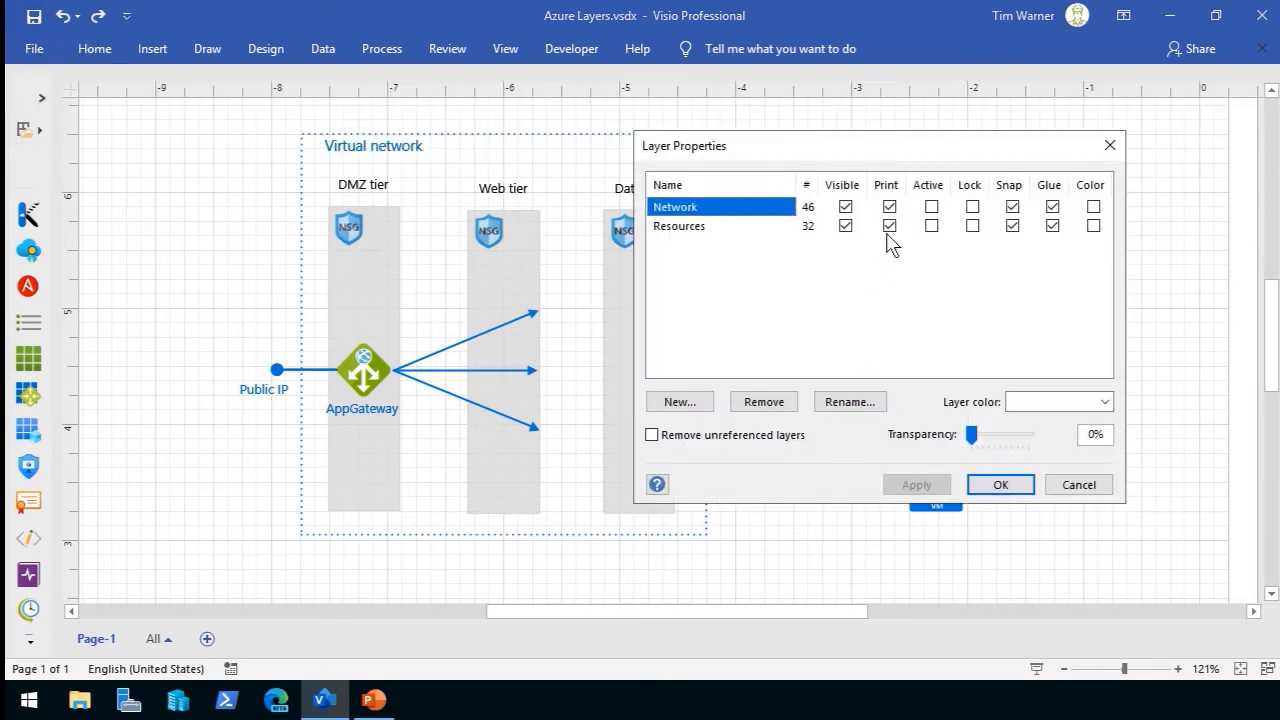
pyautogui.click(976, 207)
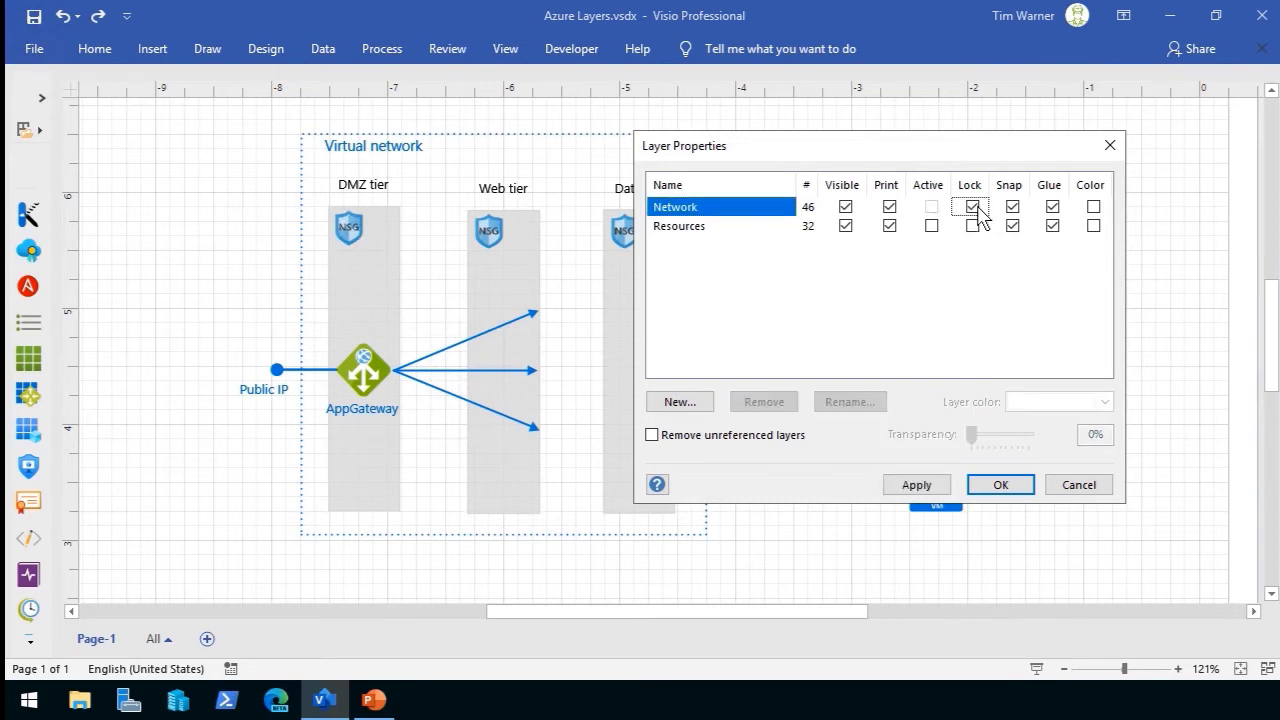
pyautogui.click(1000, 485)
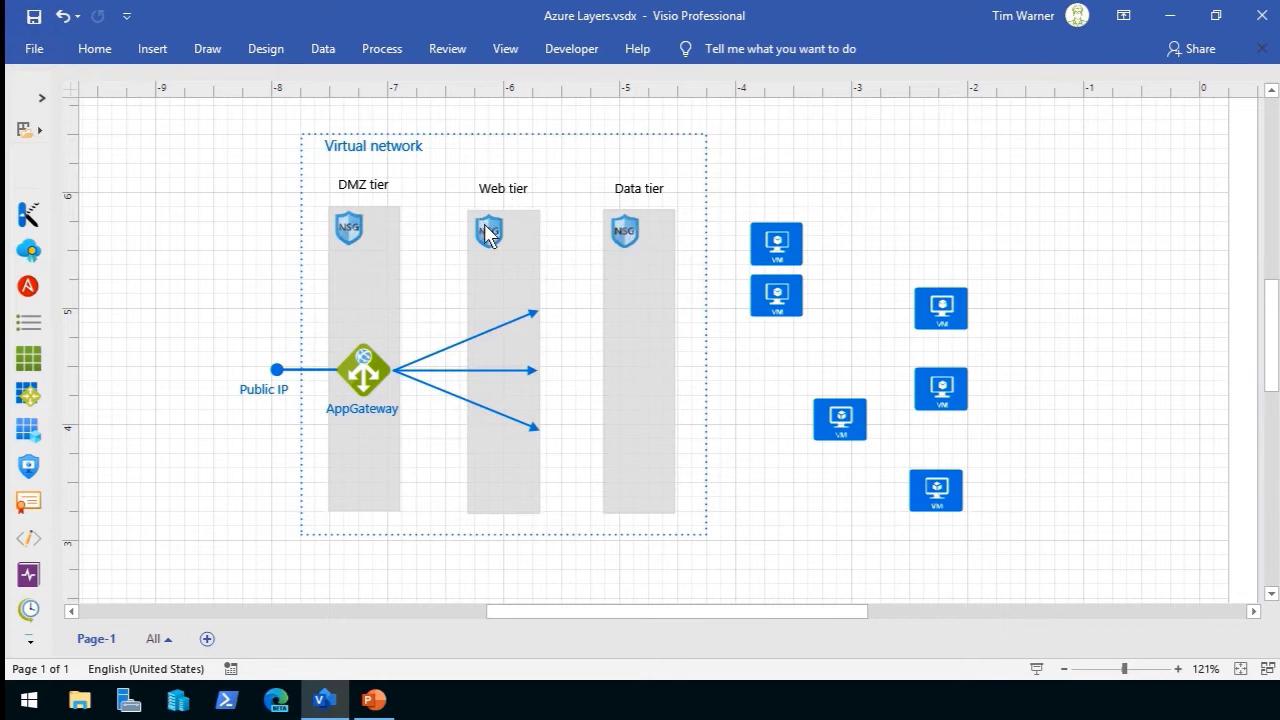
# Try moving the Web tier's NSG shield and the AppGateway icon, and undo the icon's move
pyautogui.moveTo(489, 231); pyautogui.dragTo(395, 252)
pyautogui.moveTo(335, 366); pyautogui.dragTo(273, 333)
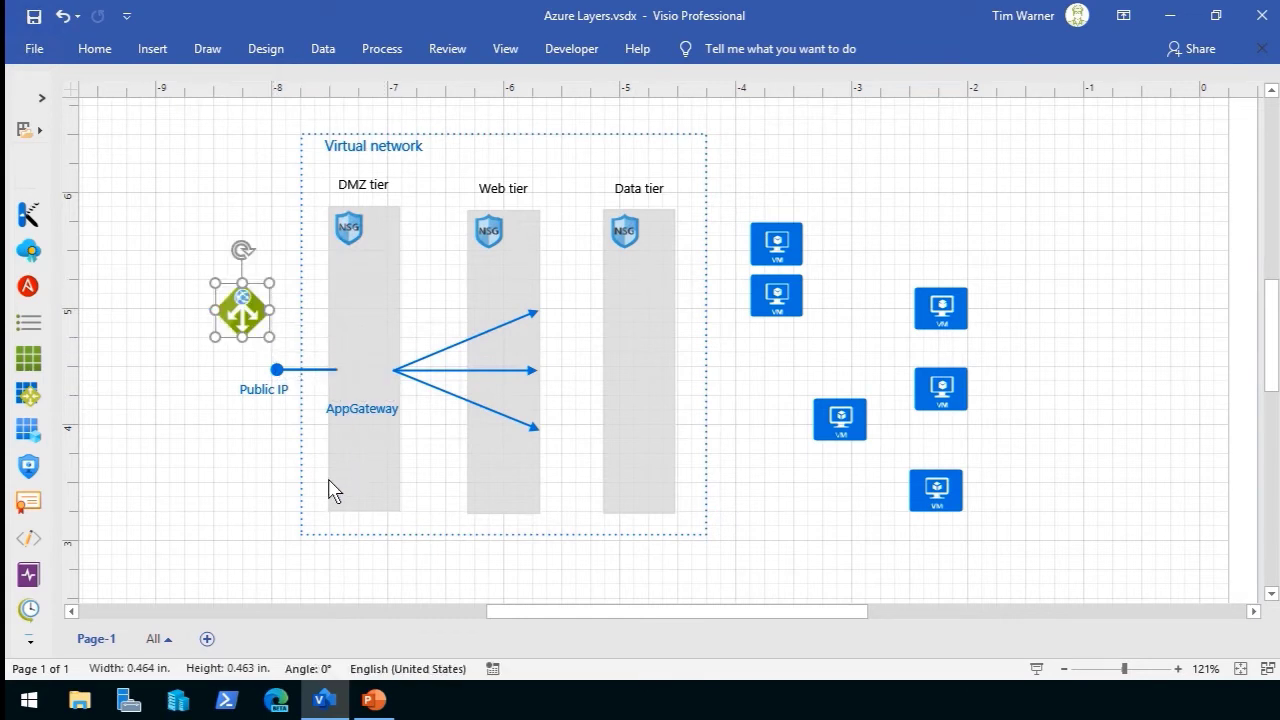
pyautogui.hotkey('ctrl', 'z')
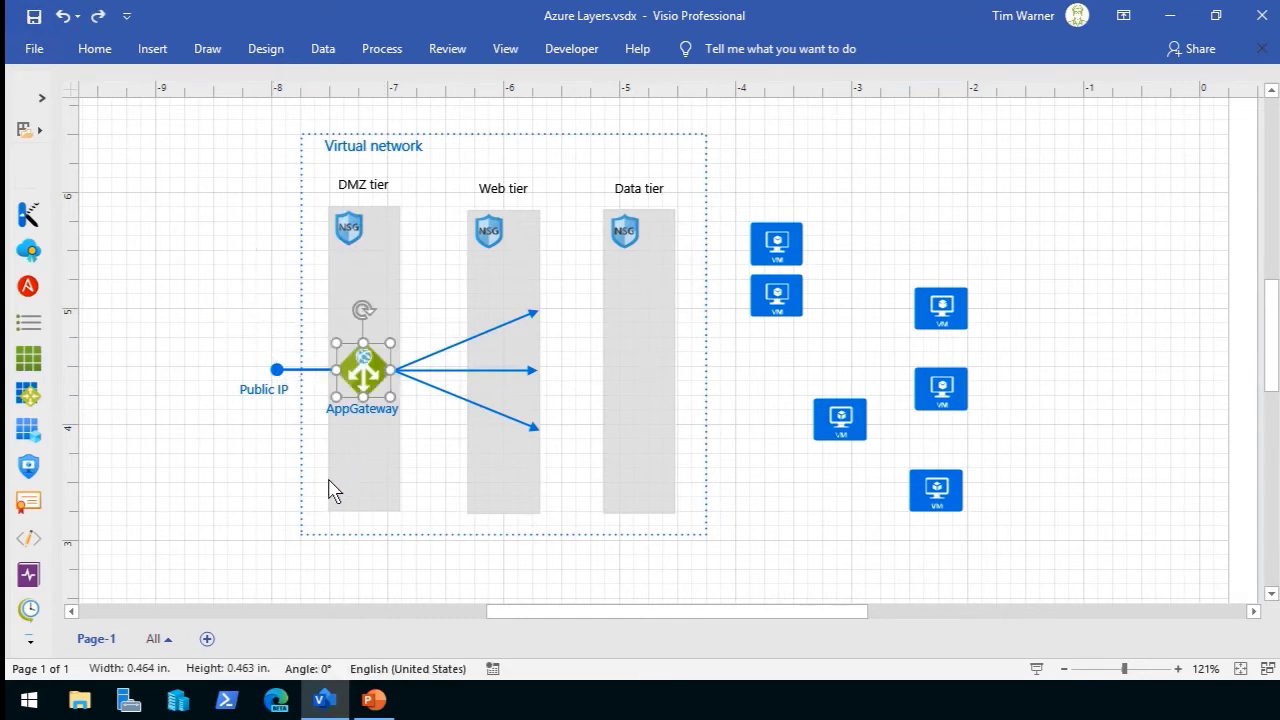
pyautogui.click(163, 318)
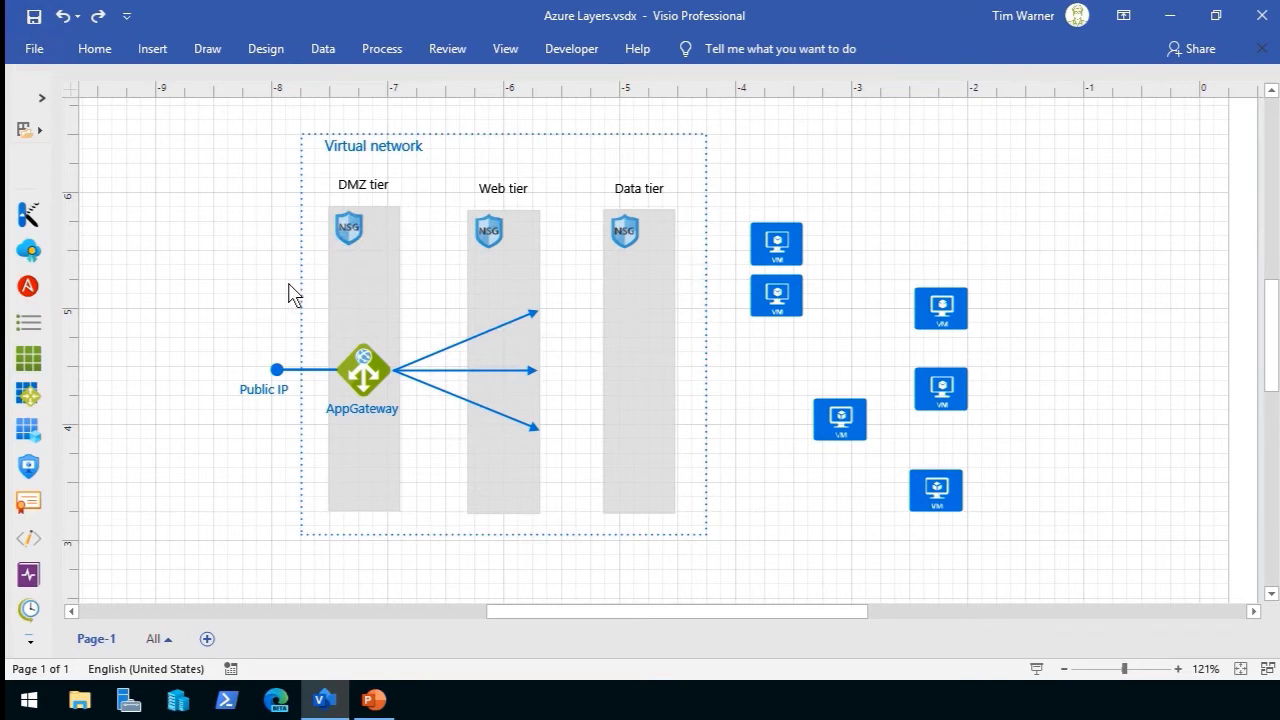
# Move three VMs into the Web tier and three into the Data tier, and delete the arrows fanning out from the AppGateway
pyautogui.click(776, 248)
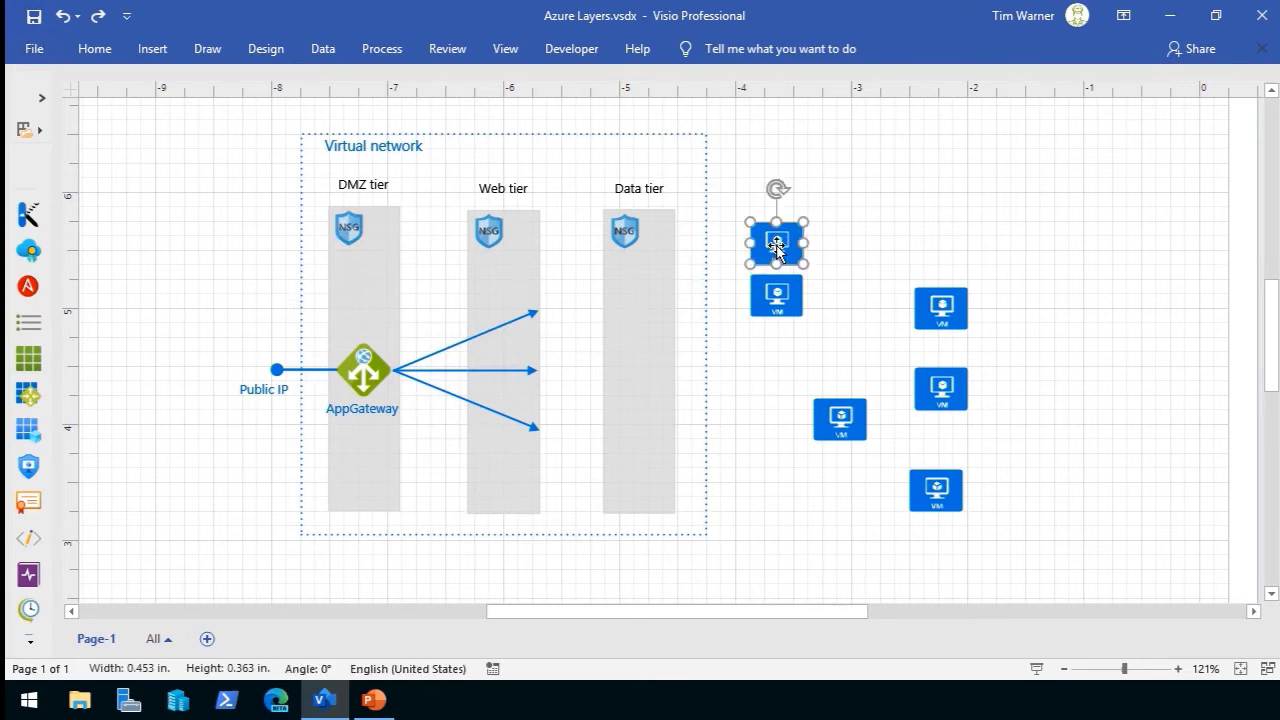
pyautogui.moveTo(776, 248); pyautogui.dragTo(500, 300)
pyautogui.moveTo(941, 308); pyautogui.dragTo(625, 280)
pyautogui.moveTo(840, 415); pyautogui.dragTo(626, 336)
pyautogui.moveTo(943, 398); pyautogui.dragTo(515, 415)
pyautogui.click(751, 440)
pyautogui.moveTo(936, 490); pyautogui.dragTo(632, 403)
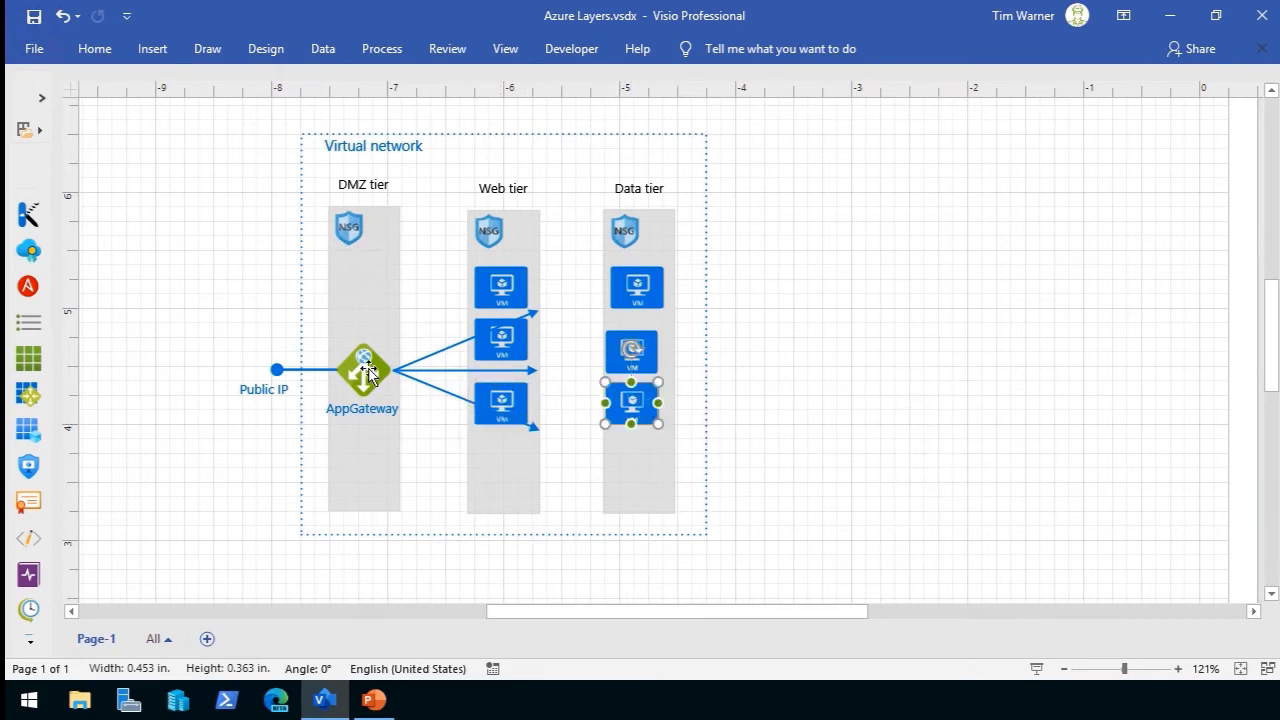
pyautogui.click(448, 347)
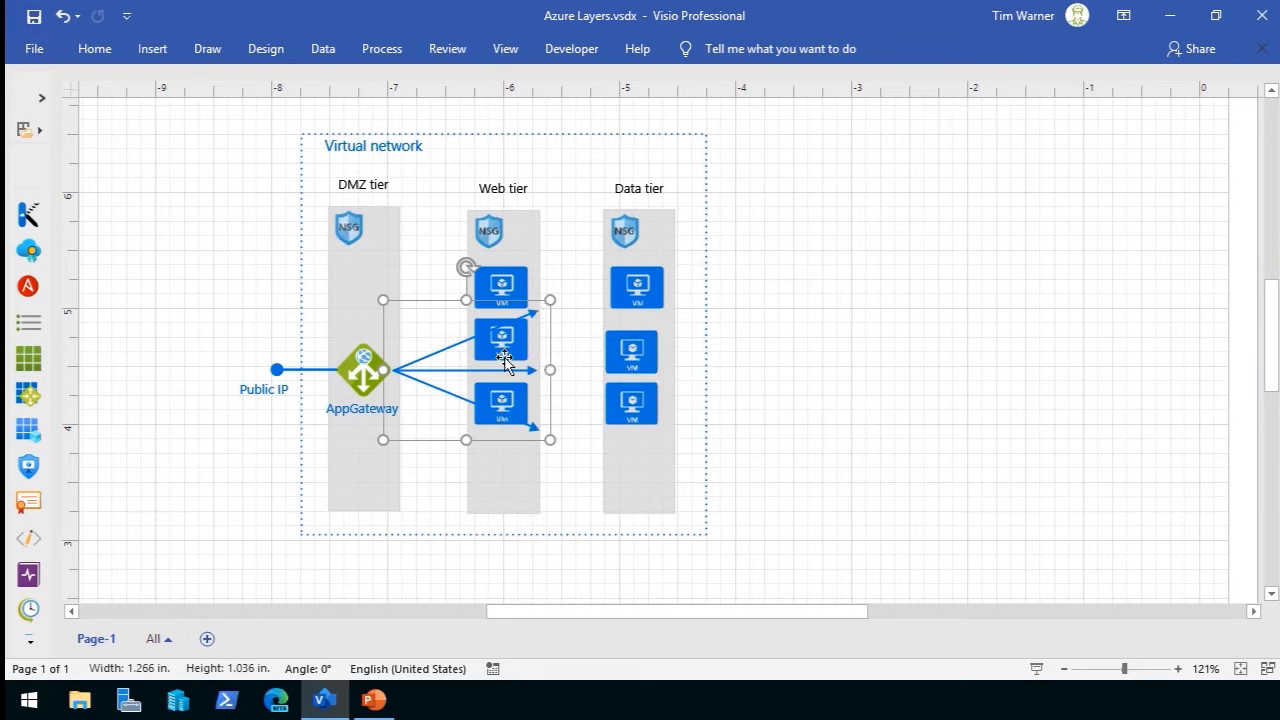
pyautogui.press('Delete')
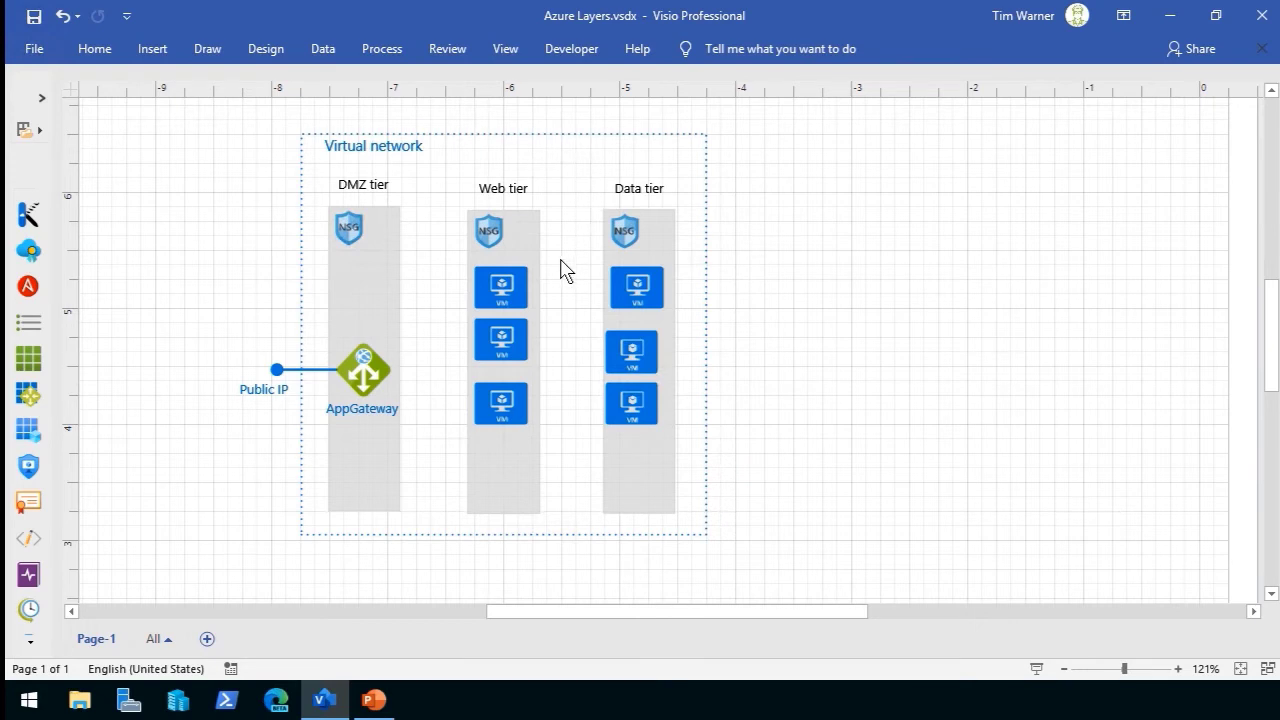
# Unlock the Network layer and hide the Resources layer in the layer properties
pyautogui.click(104, 48)
pyautogui.click(1177, 100)
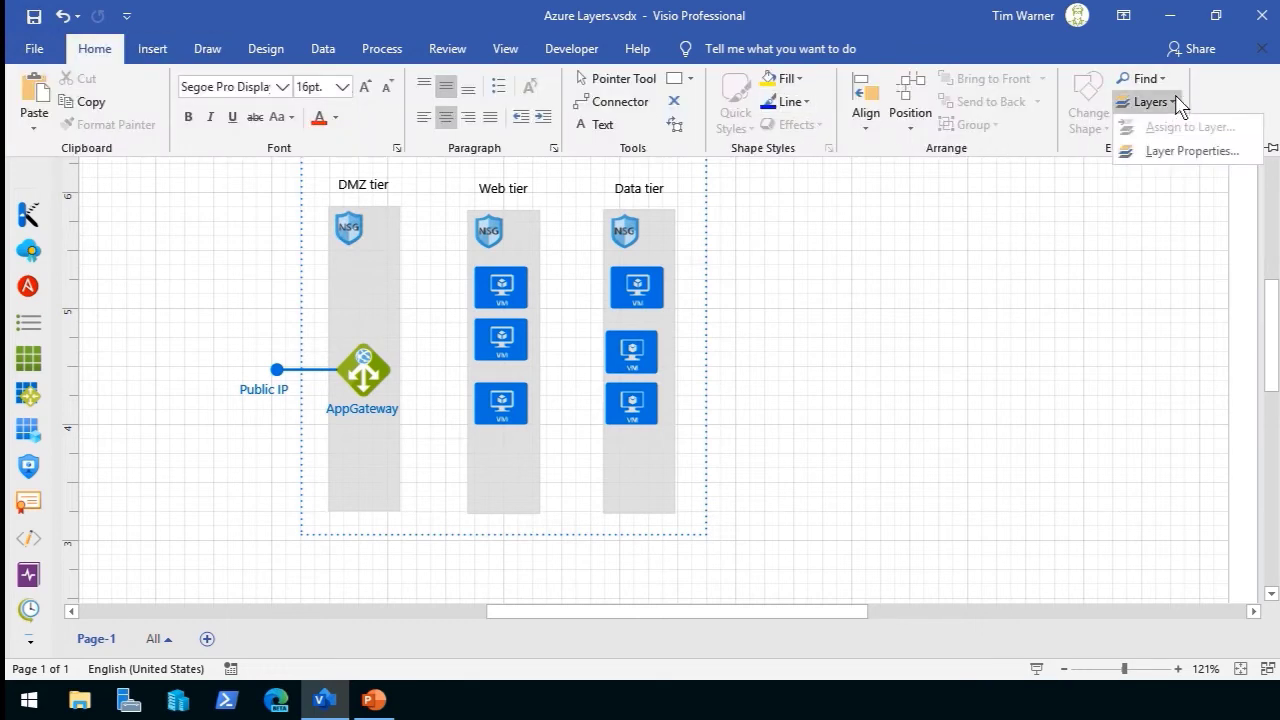
pyautogui.click(1190, 151)
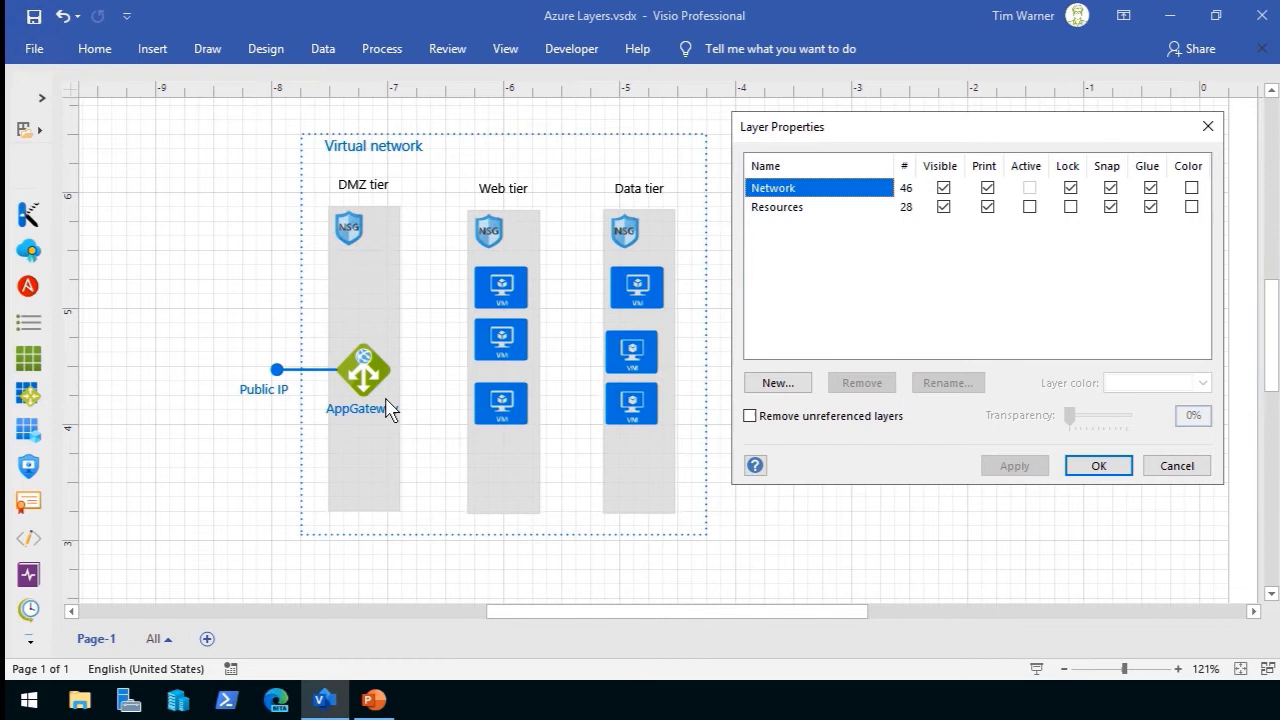
pyautogui.click(1071, 188)
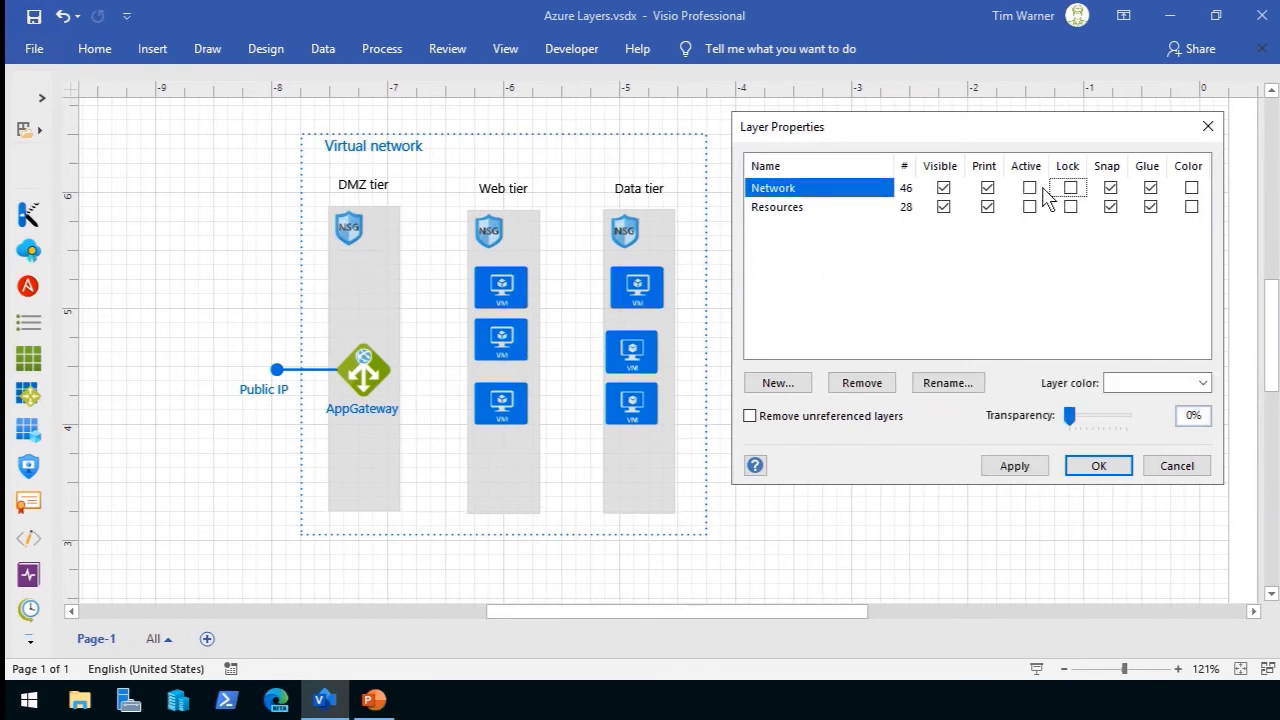
pyautogui.click(943, 207)
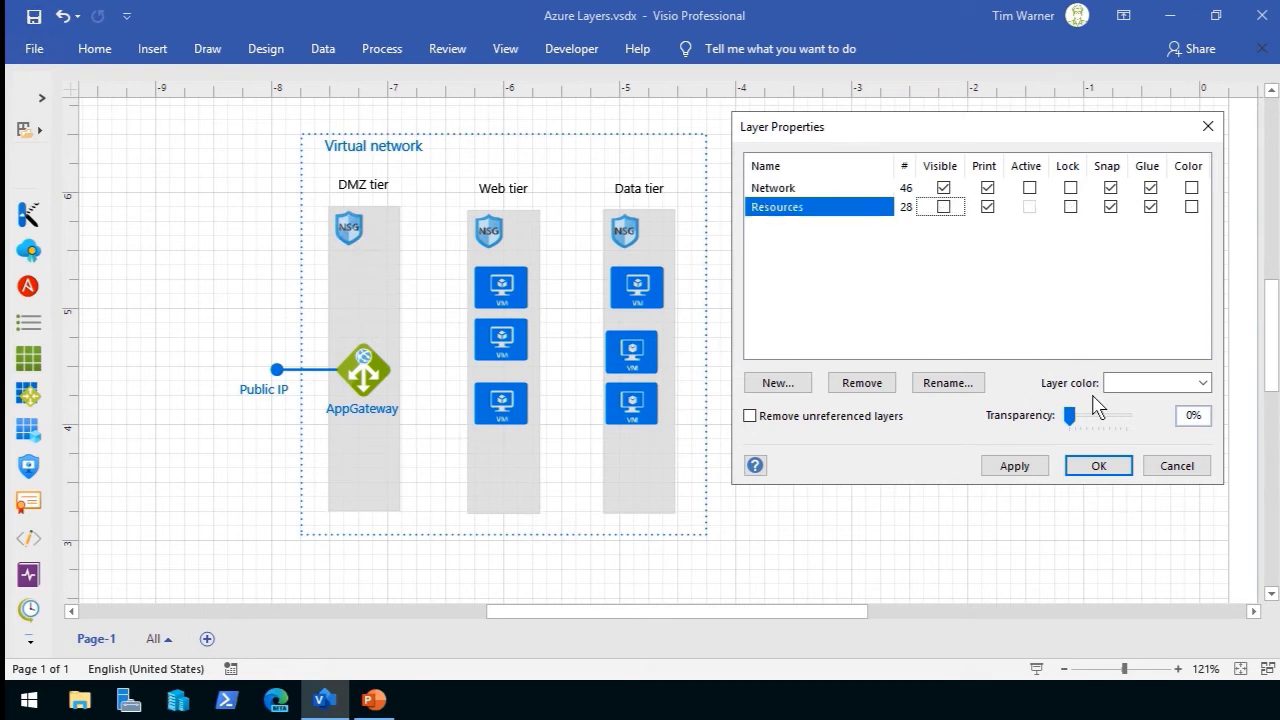
pyautogui.click(1099, 466)
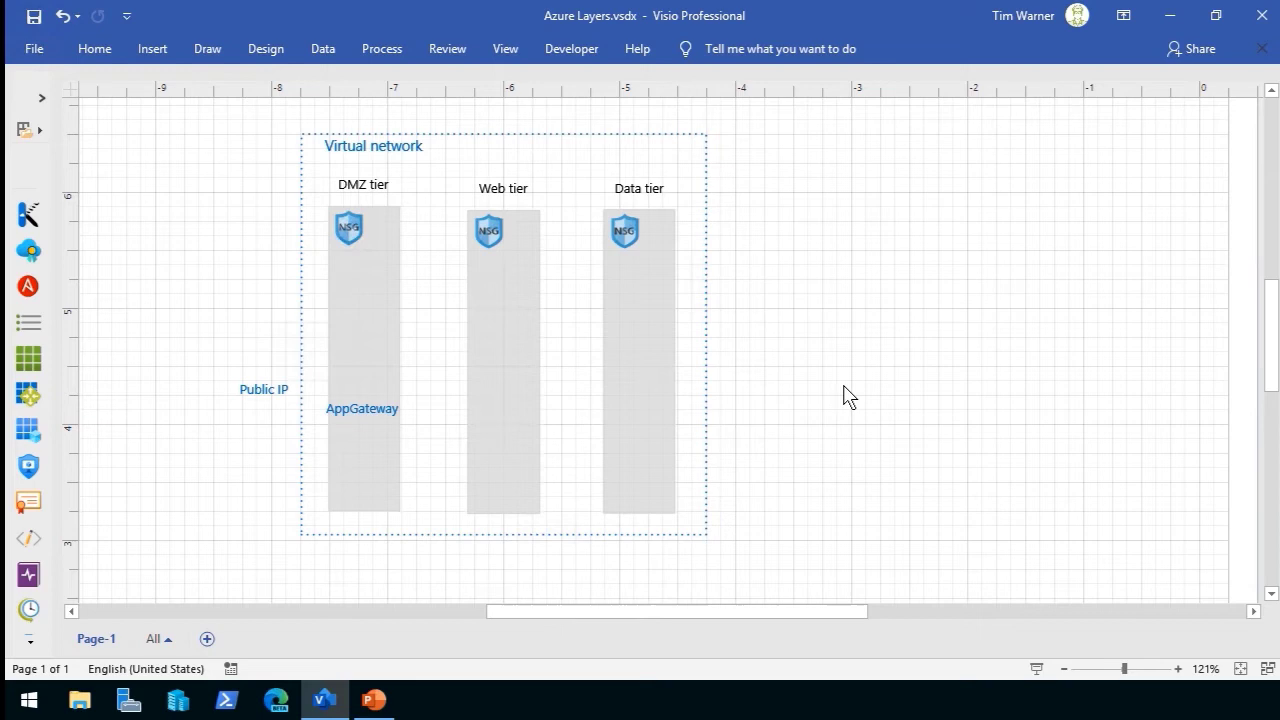
# Assign the Public IP and AppGateway text labels to the Resources layer
pyautogui.click(262, 391)
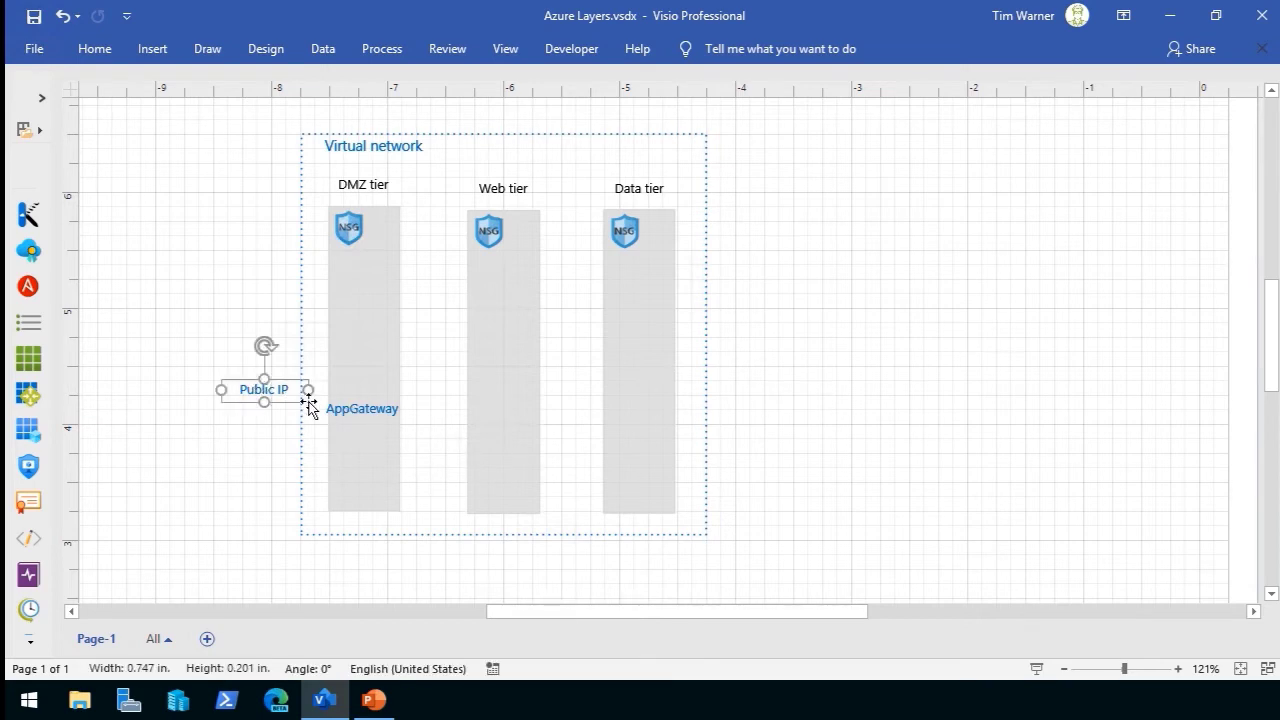
pyautogui.keyDown('shift'); pyautogui.click(360, 412); pyautogui.keyUp('shift')
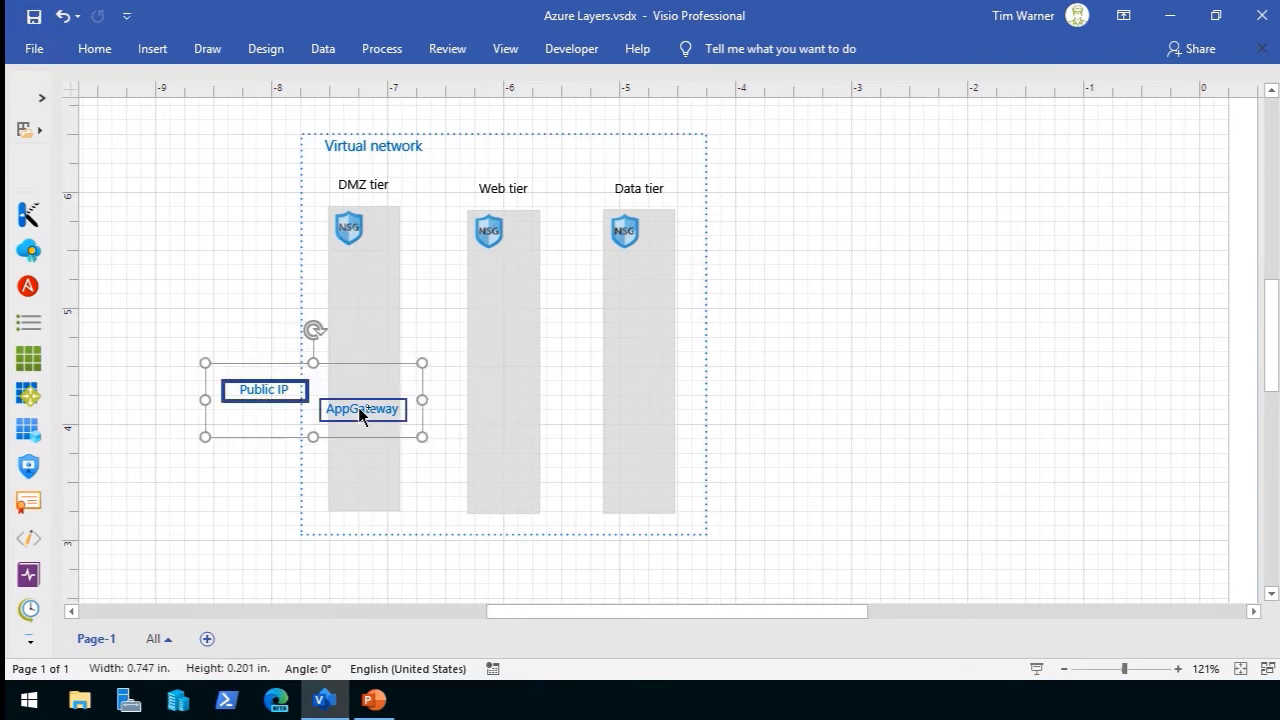
pyautogui.click(98, 52)
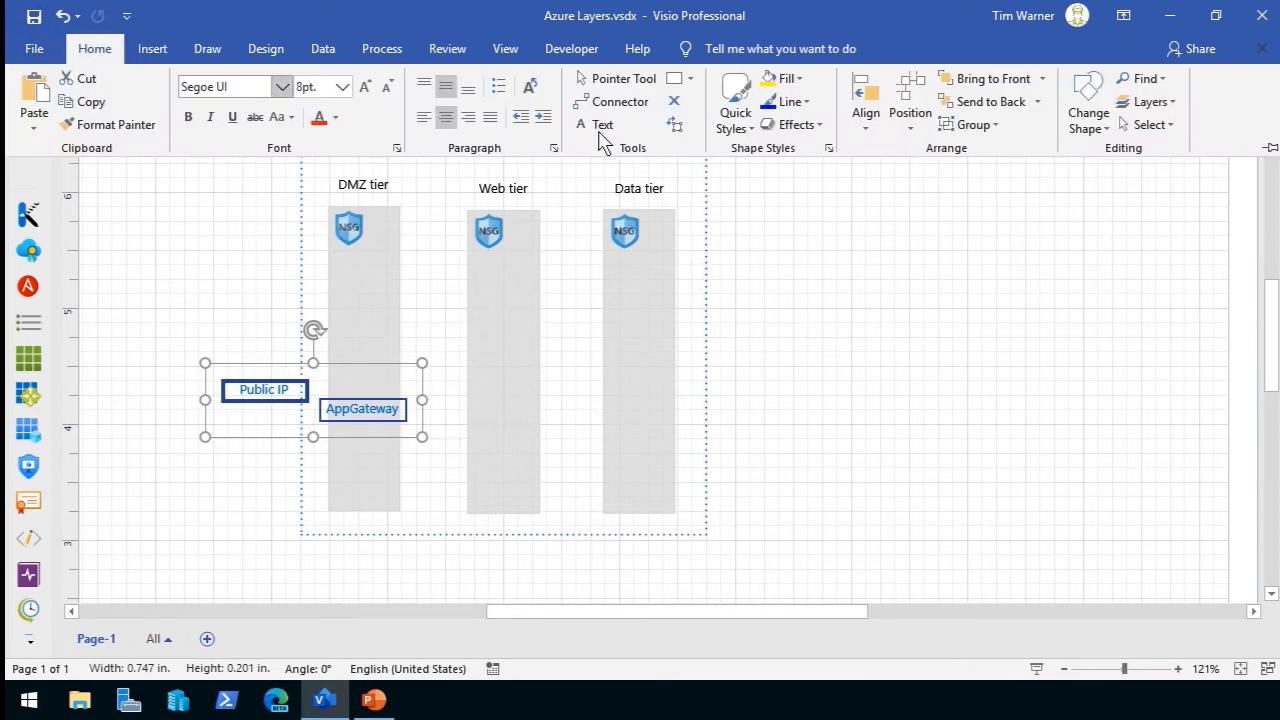
pyautogui.click(1168, 104)
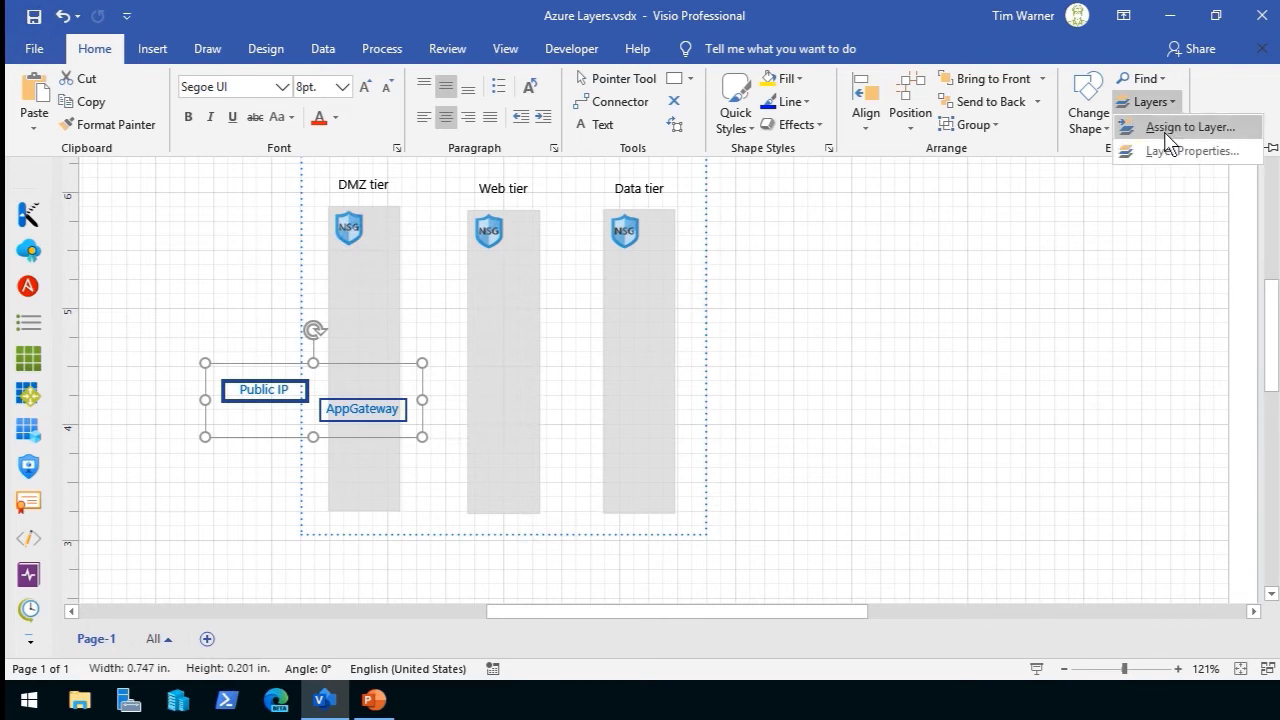
pyautogui.click(1168, 140)
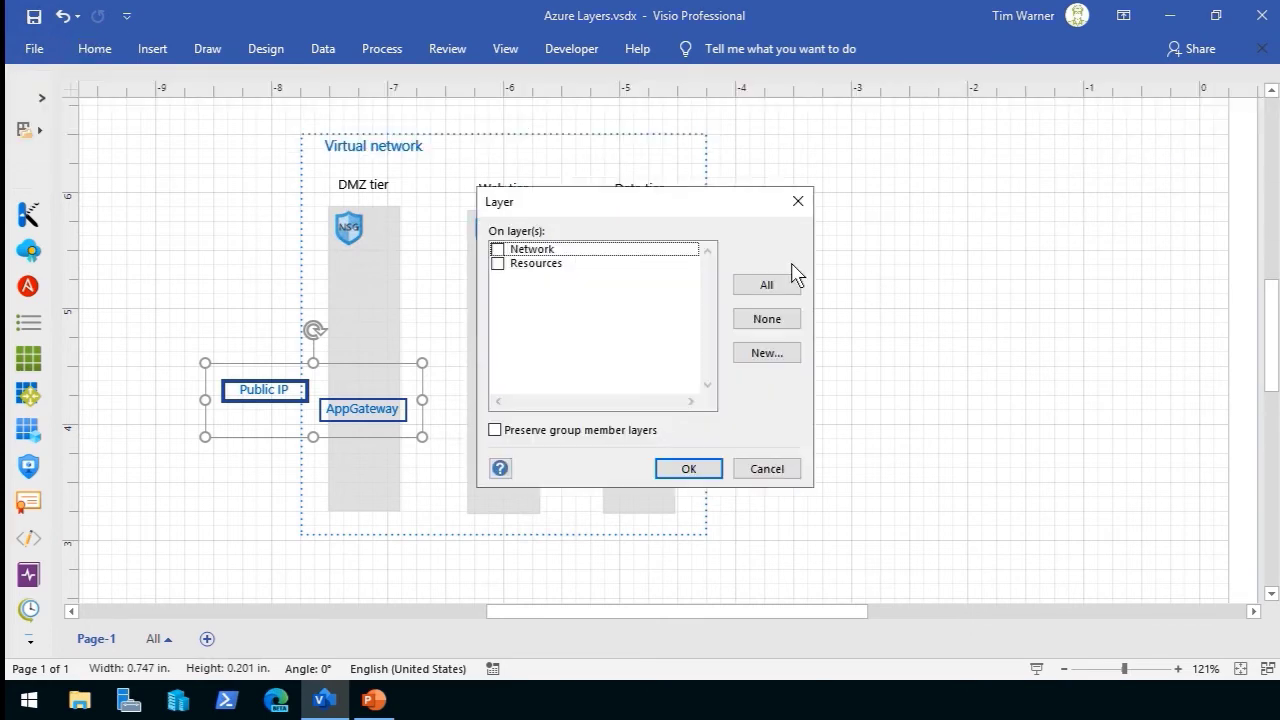
pyautogui.click(499, 264)
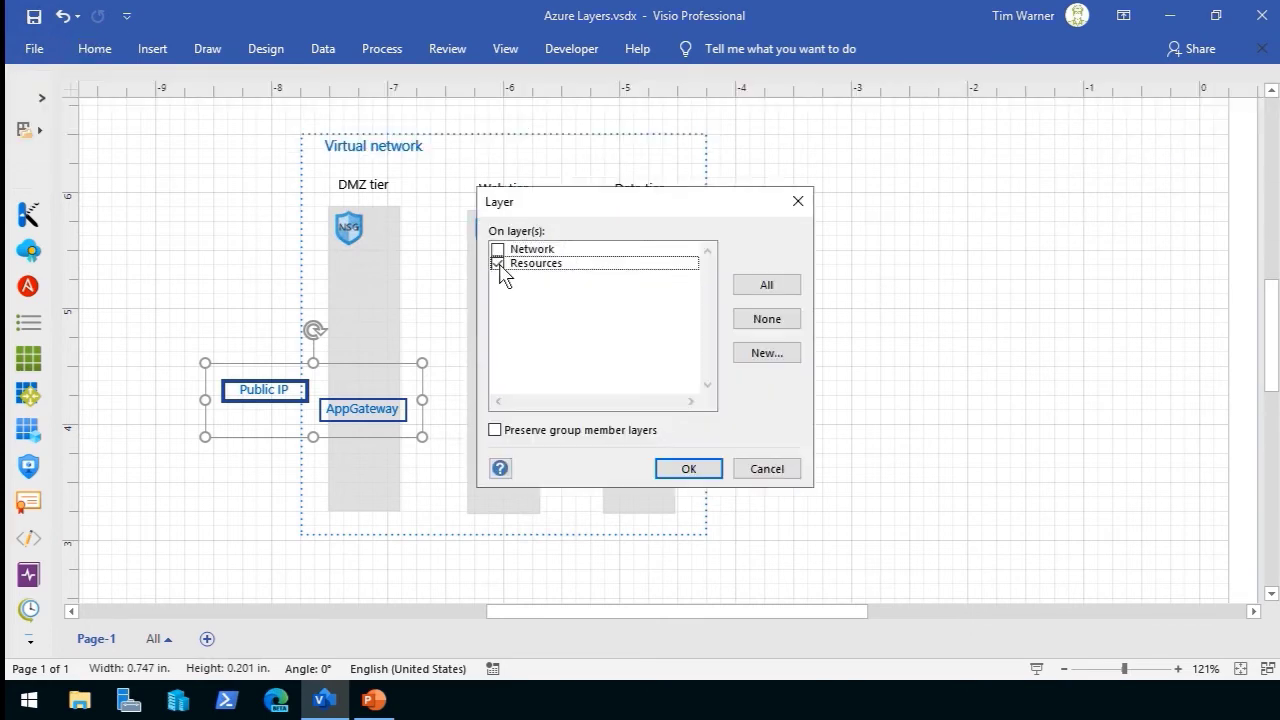
pyautogui.click(688, 470)
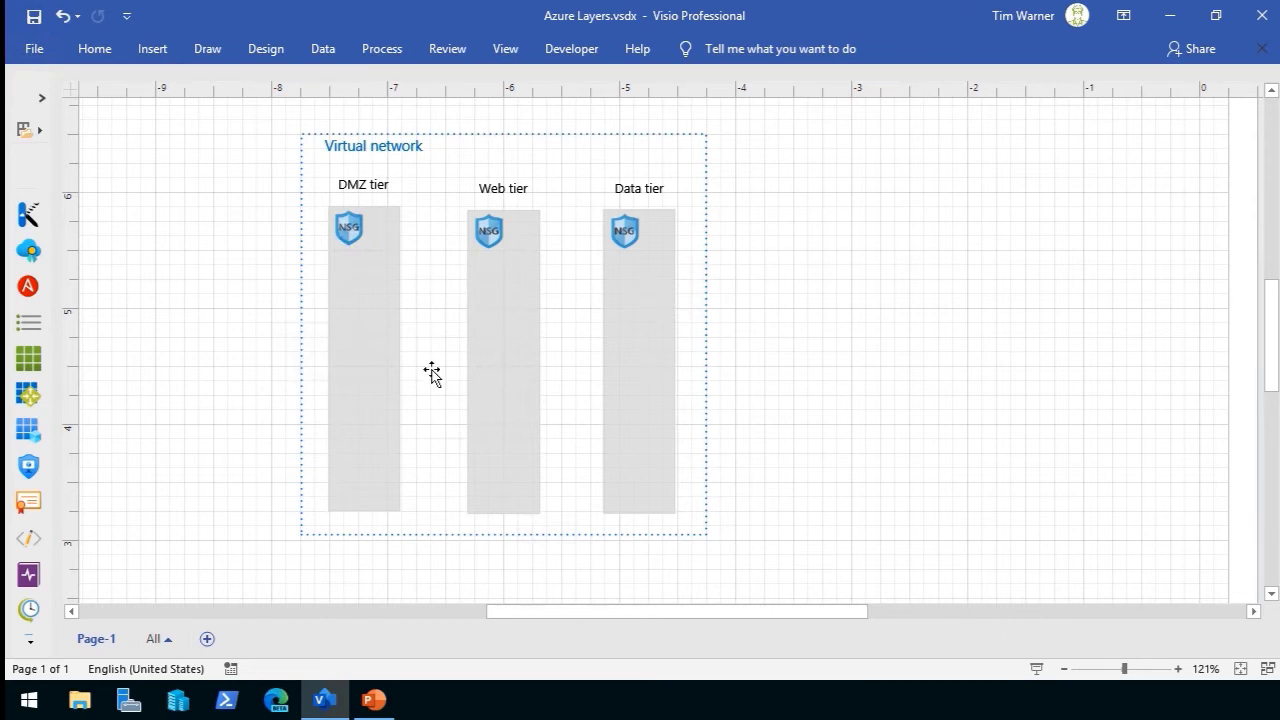
# Shorten the three tier rectangles from their lower edges and reduce the virtual network boundary's height to about 3 in
pyautogui.click(373, 389)
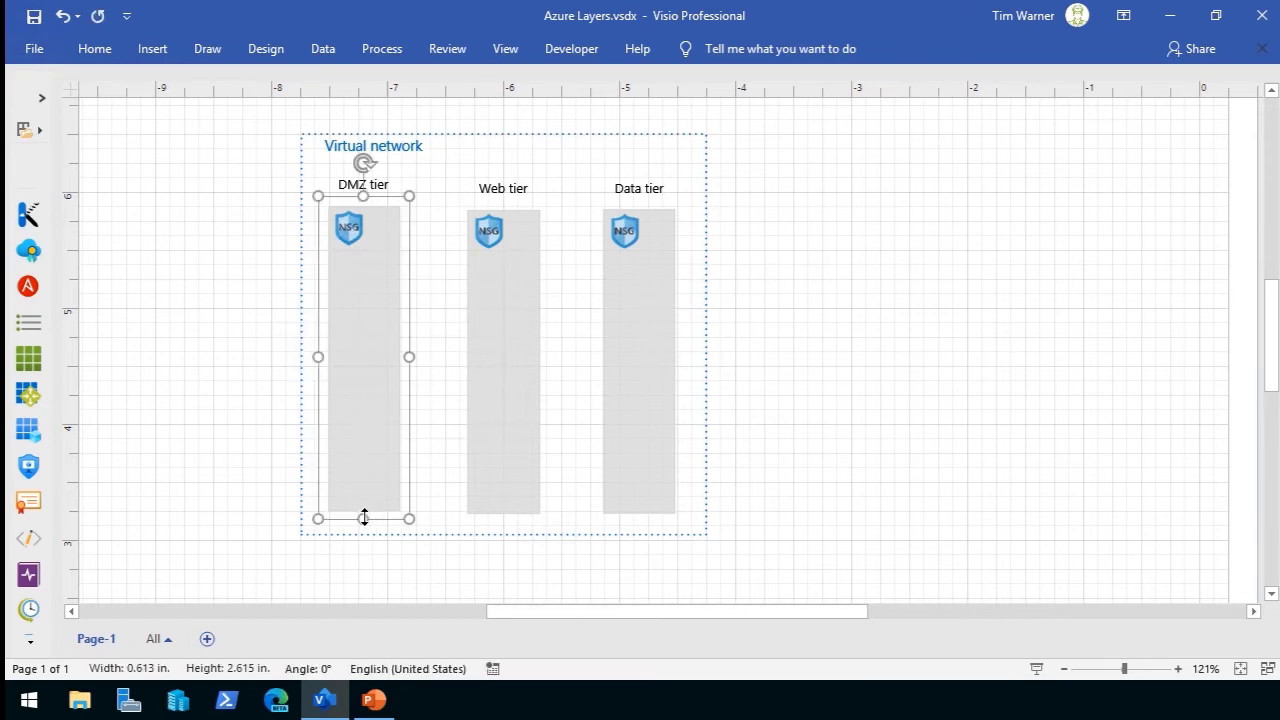
pyautogui.moveTo(420, 485); pyautogui.dragTo(420, 477)
pyautogui.click(510, 508)
pyautogui.moveTo(503, 521); pyautogui.dragTo(502, 478)
pyautogui.click(598, 480)
pyautogui.click(643, 480)
pyautogui.moveTo(638, 513); pyautogui.dragTo(637, 467)
pyautogui.click(503, 535)
pyautogui.moveTo(503, 535); pyautogui.dragTo(501, 482)
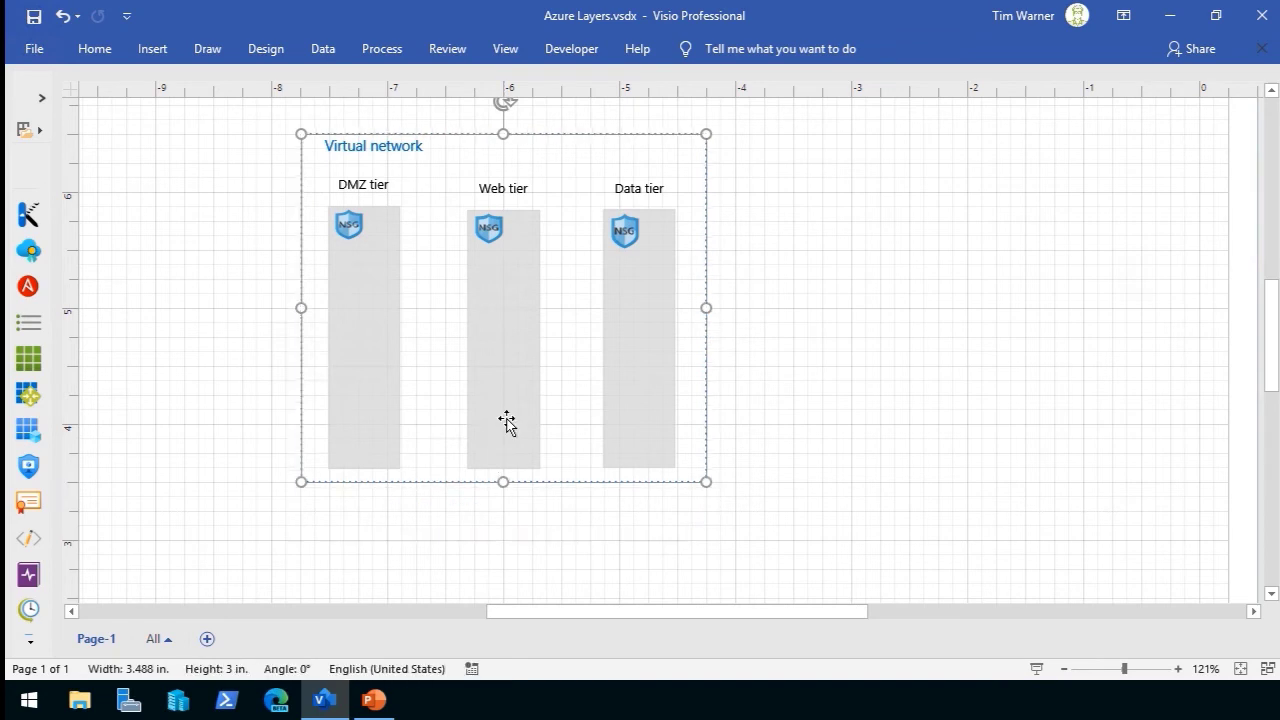
# Lock the Network layer and make the Resources layer visible in the layer properties
pyautogui.click(860, 343)
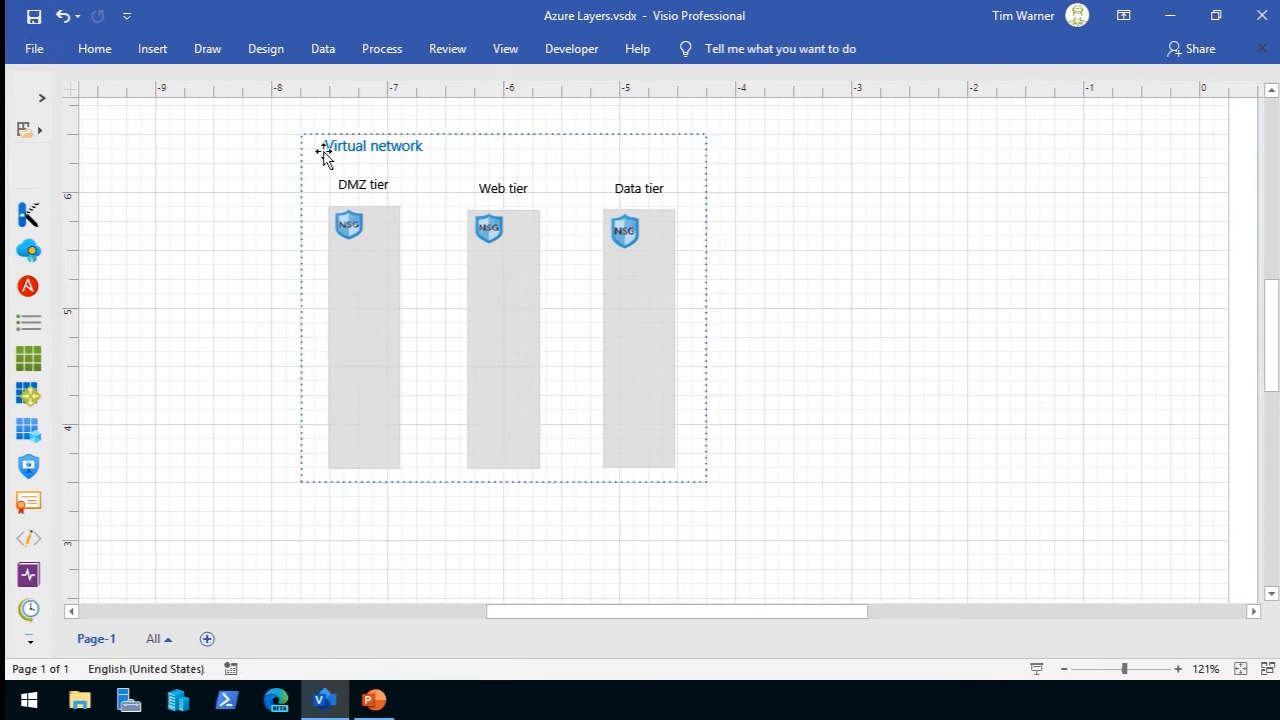
pyautogui.click(97, 48)
pyautogui.click(1170, 102)
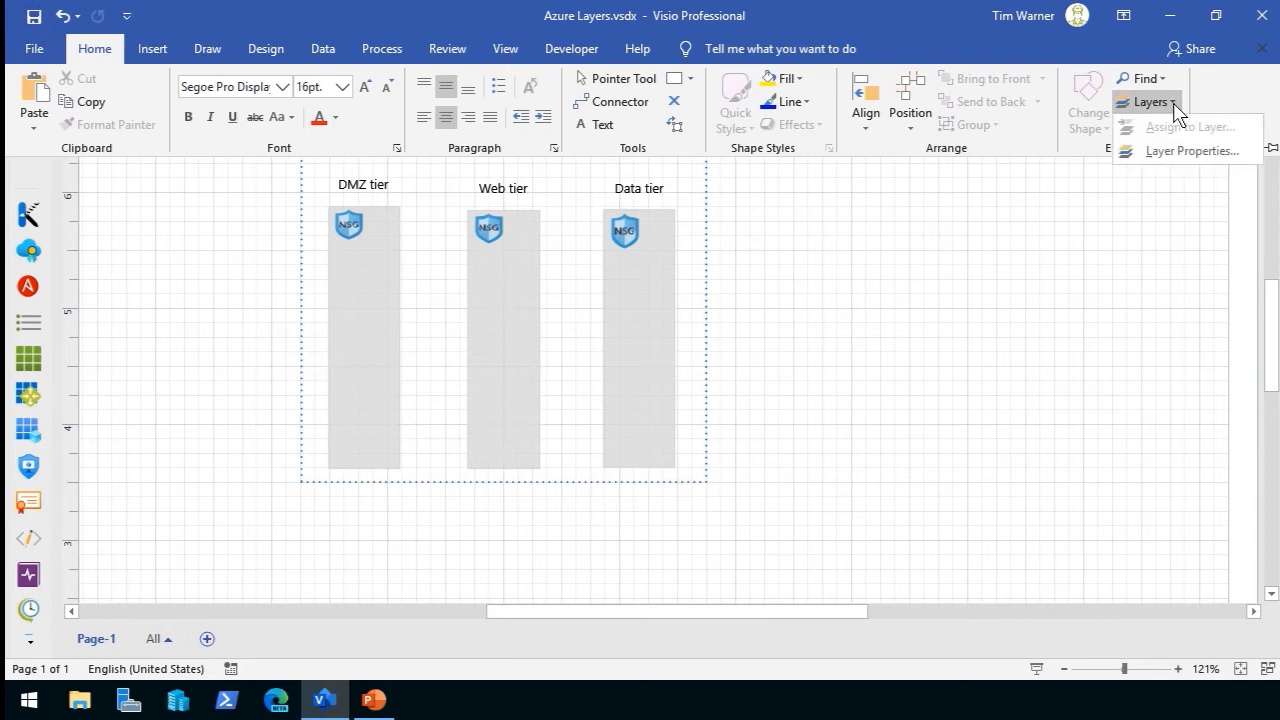
pyautogui.click(1185, 152)
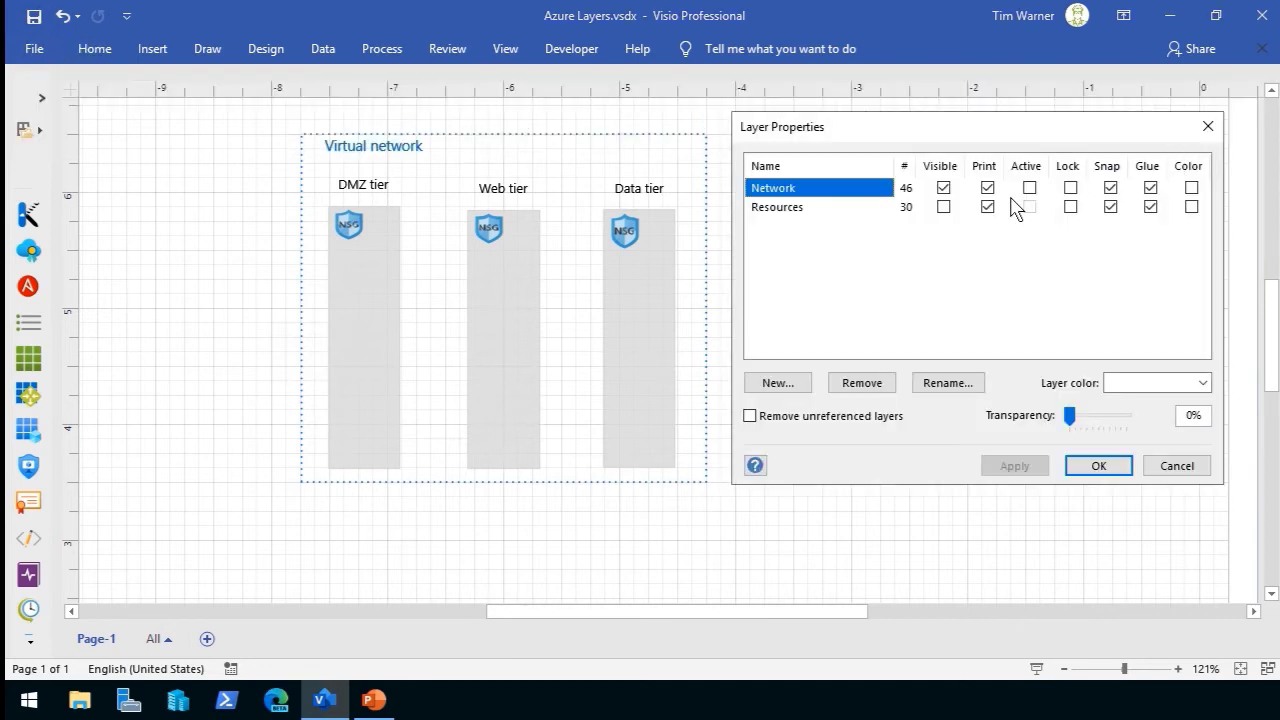
pyautogui.click(1070, 188)
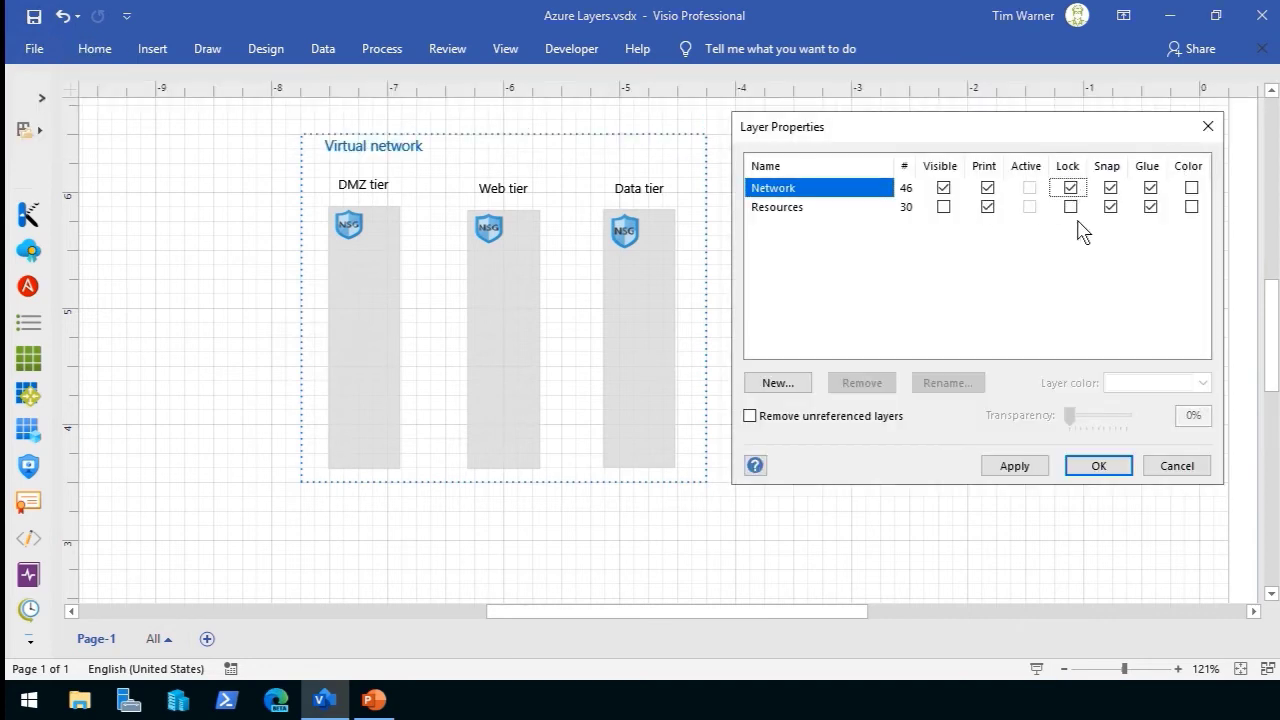
pyautogui.click(943, 207)
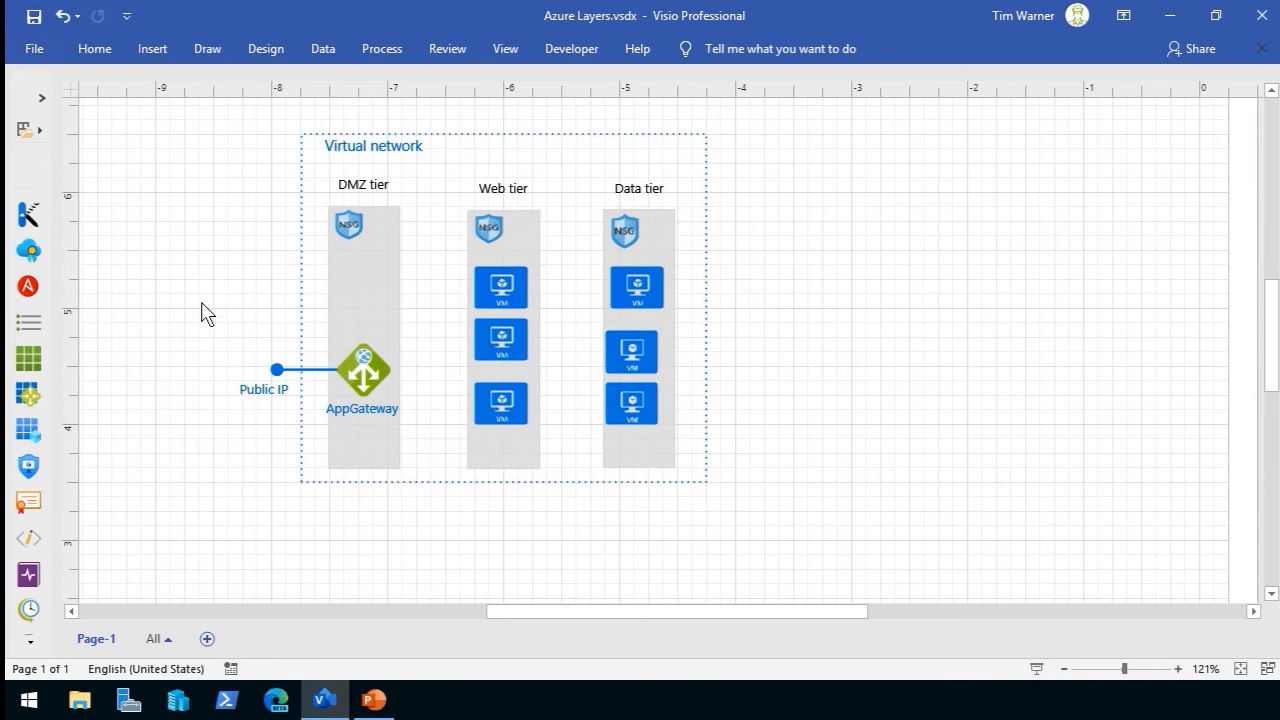
# Remove the Resources layer together with all its shapes, and undo the removal
pyautogui.click(96, 50)
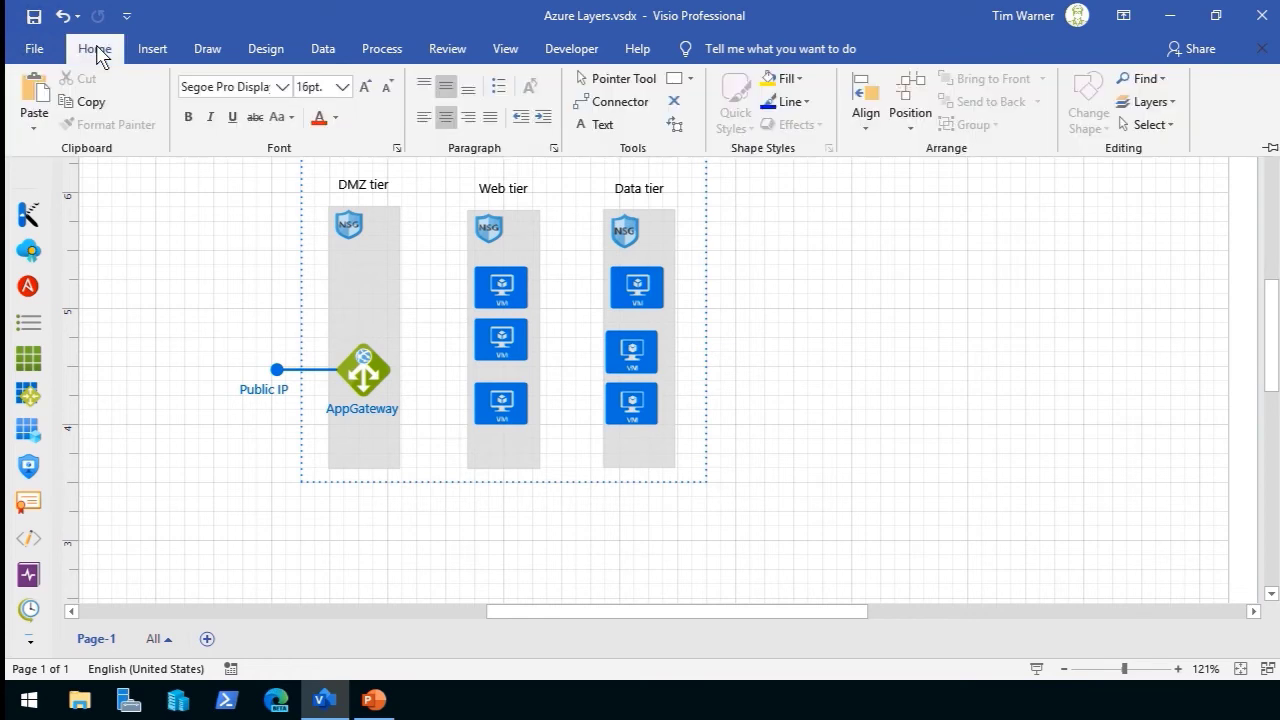
pyautogui.click(1171, 103)
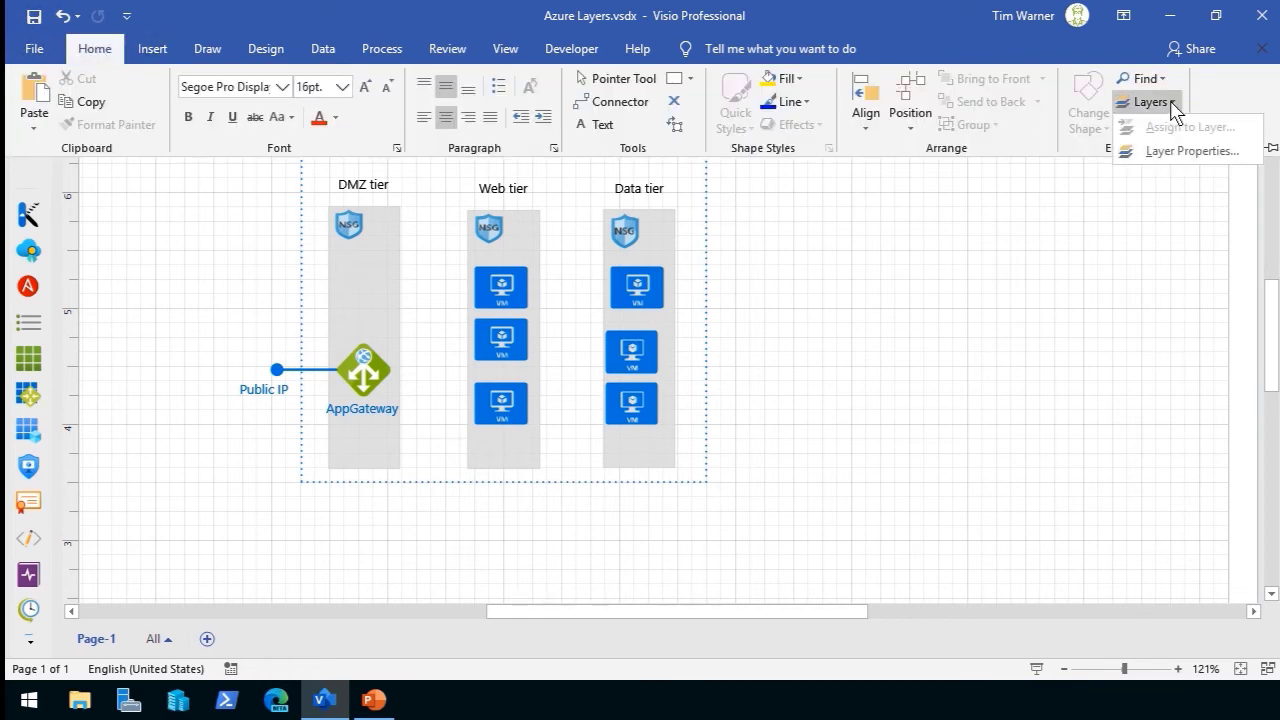
pyautogui.click(1175, 151)
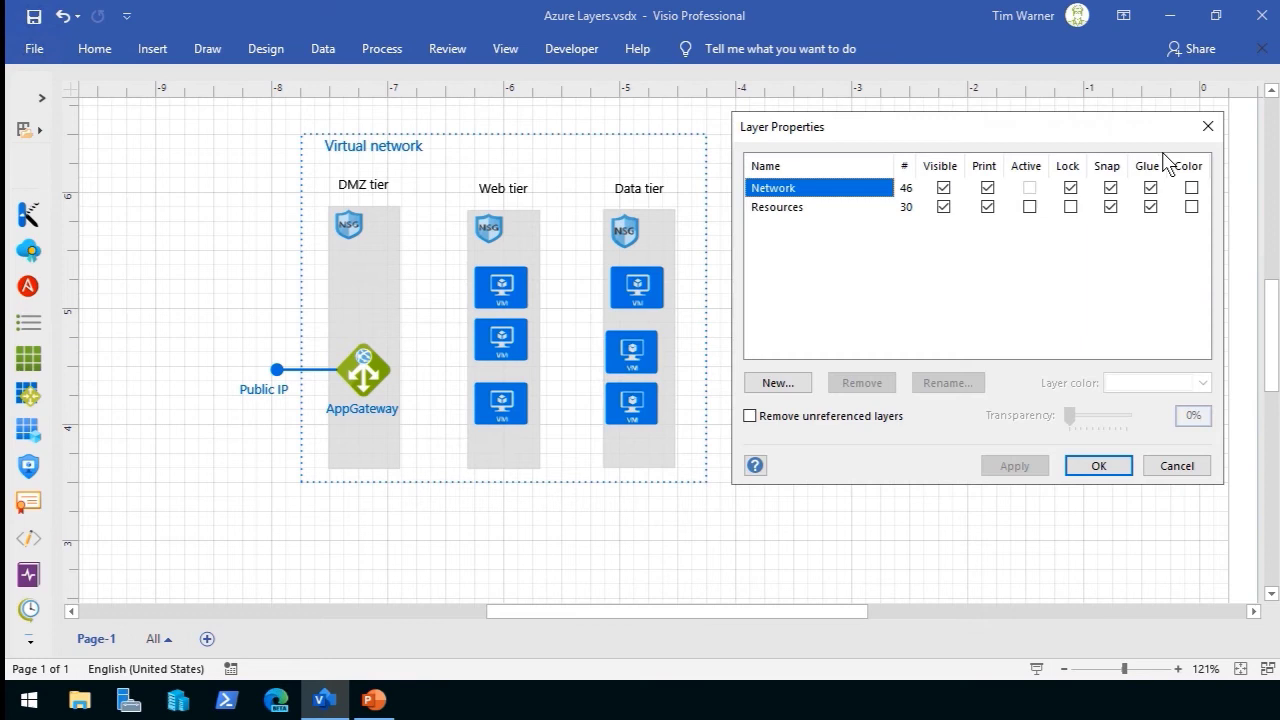
pyautogui.click(788, 215)
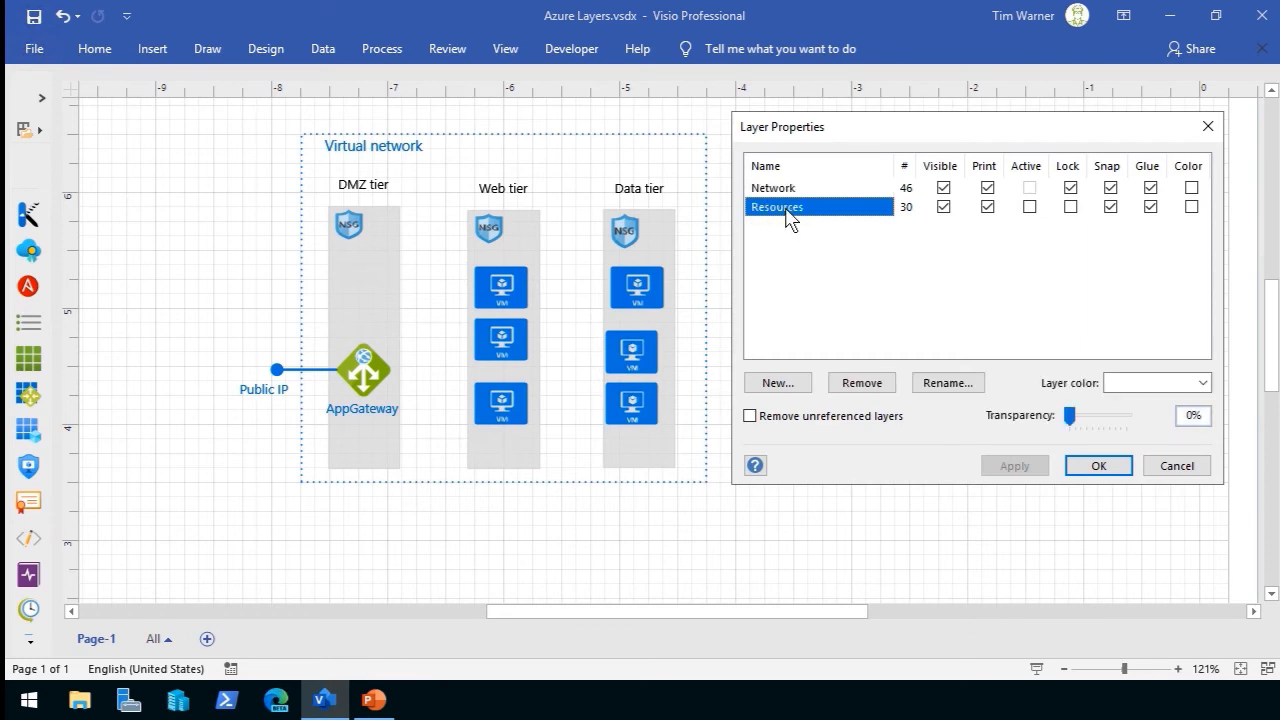
pyautogui.click(862, 383)
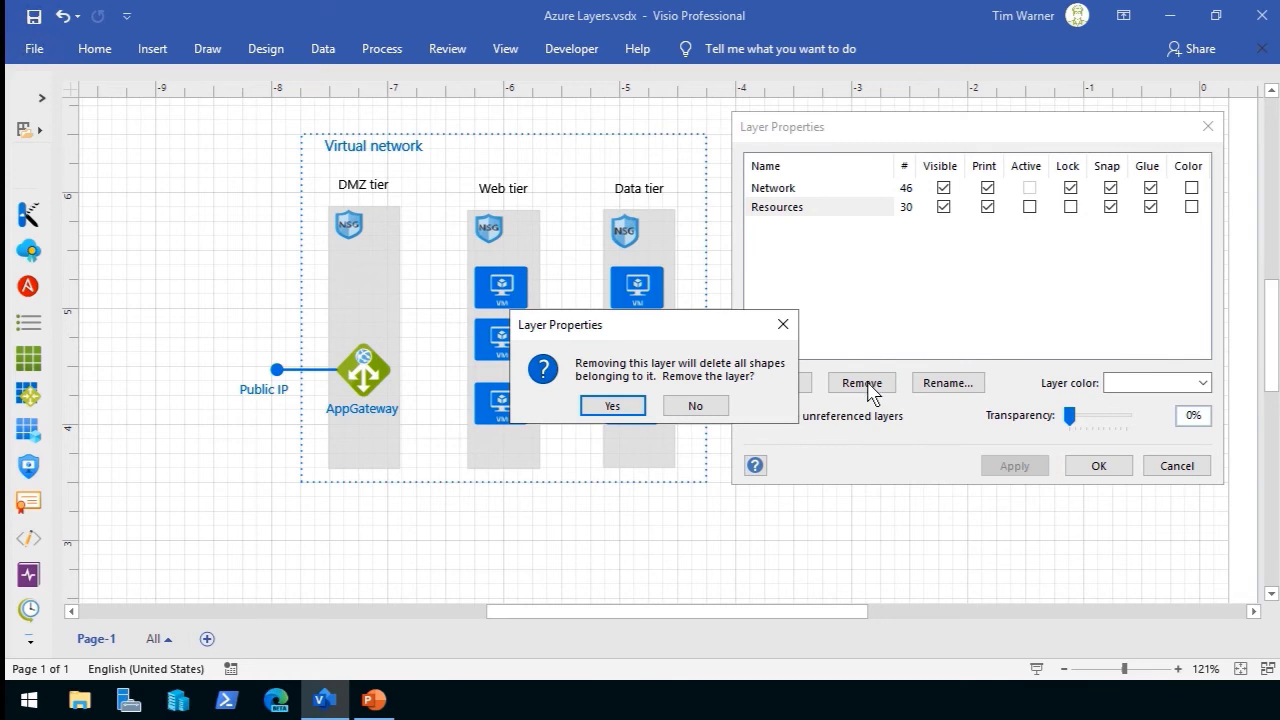
pyautogui.click(612, 405)
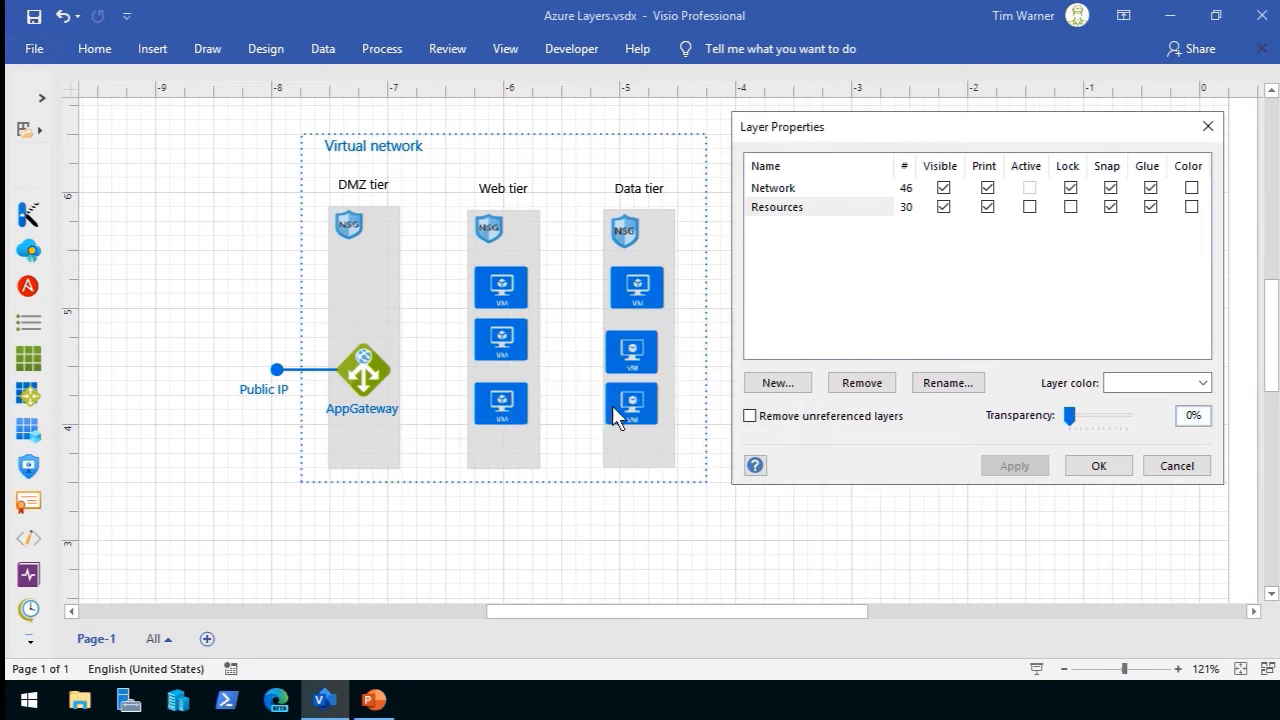
pyautogui.click(1092, 470)
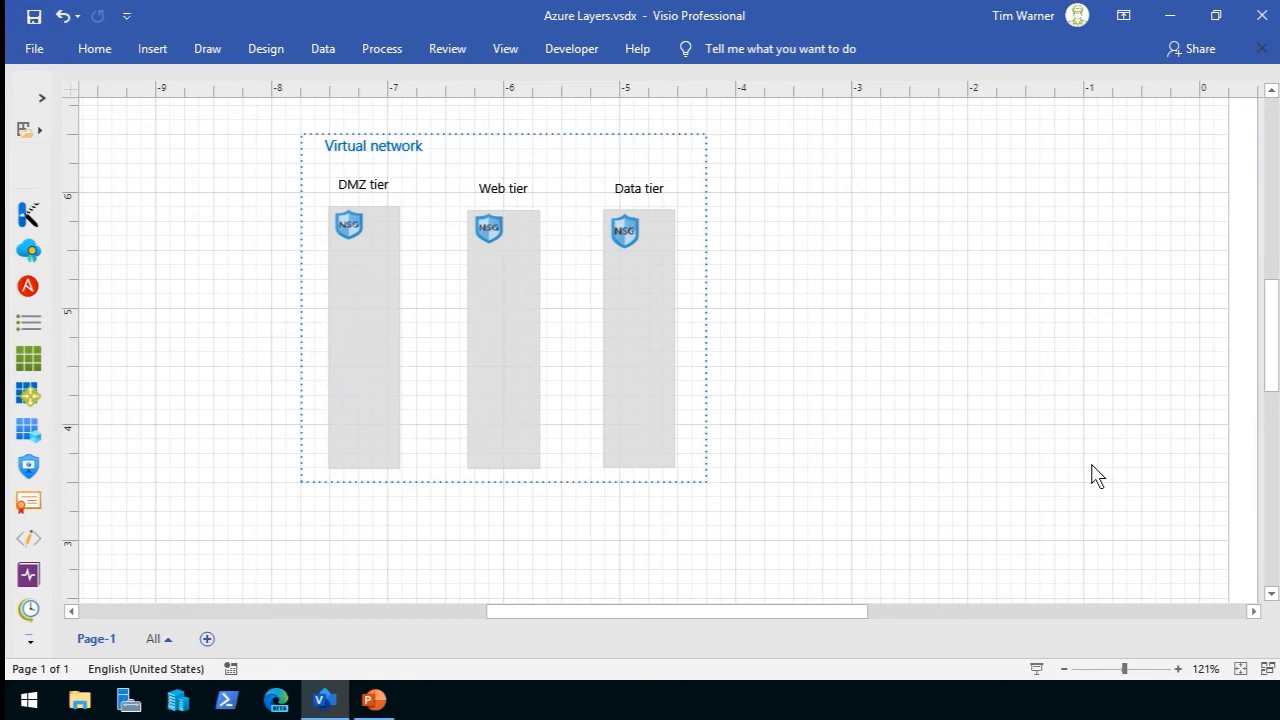
pyautogui.hotkey('ctrl', 'z')
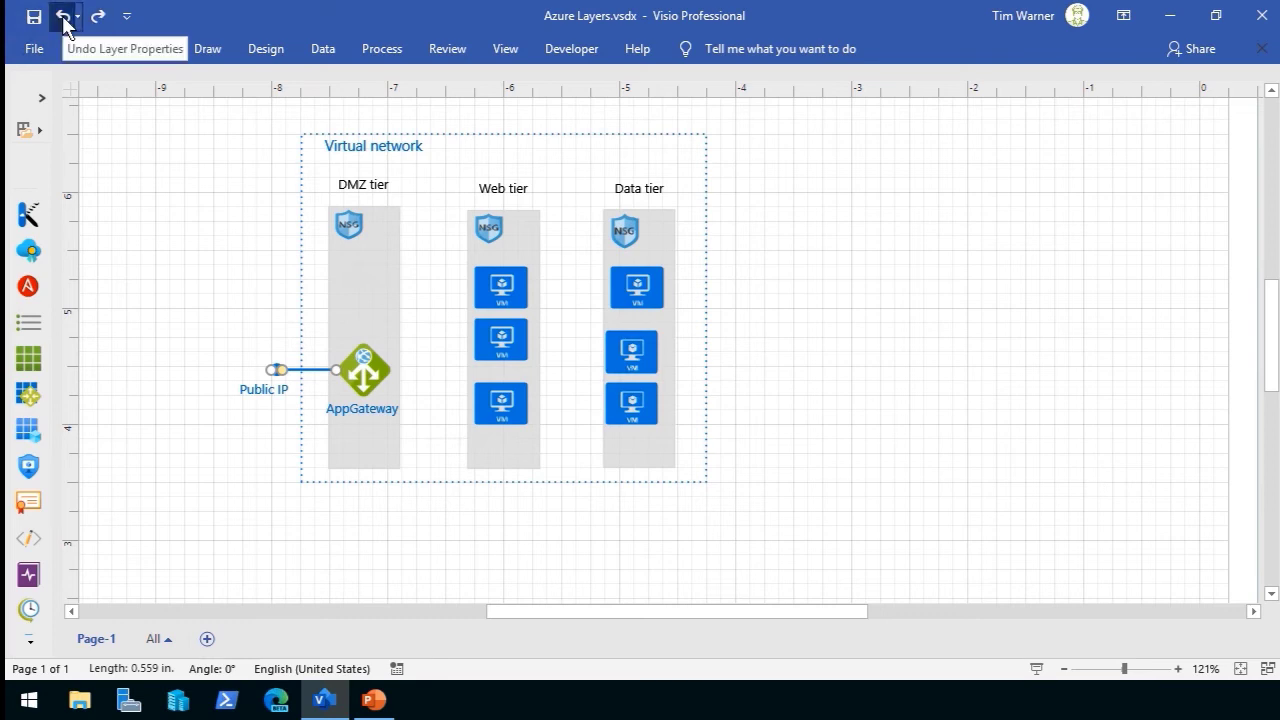
pyautogui.click(1073, 420)
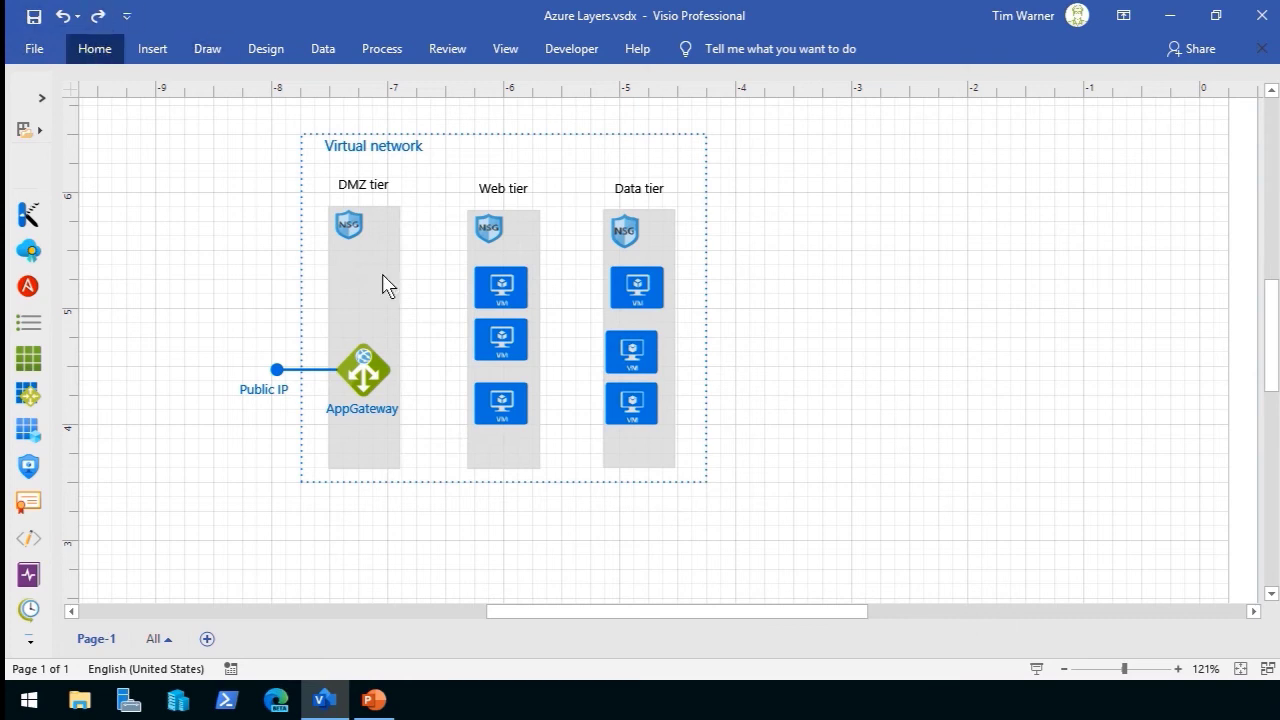
# Unassign the six VMs, the AppGateway icon, and the AppGateway and Public IP labels from the Resources layer
pyautogui.click(501, 289)
pyautogui.keyDown('shift'); pyautogui.click(640, 290); pyautogui.keyUp('shift')
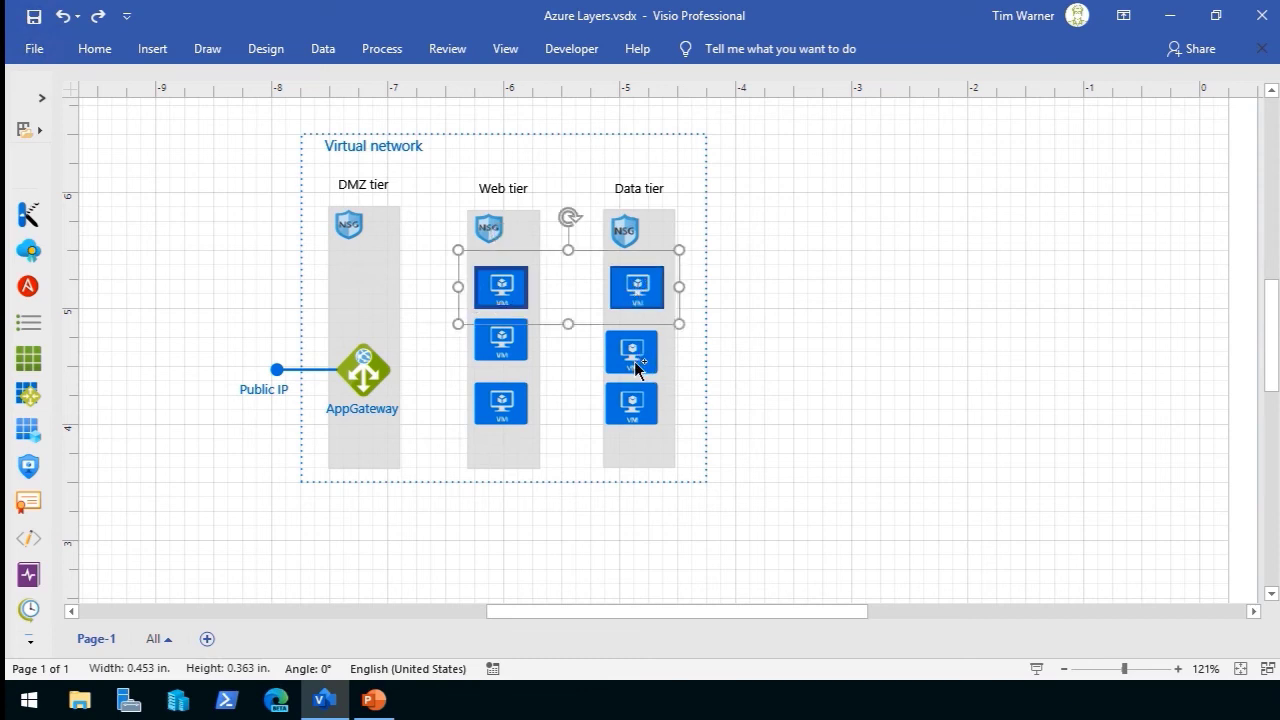
pyautogui.keyDown('shift'); pyautogui.click(632, 352); pyautogui.keyUp('shift')
pyautogui.keyDown('shift'); pyautogui.click(501, 340); pyautogui.keyUp('shift')
pyautogui.keyDown('shift'); pyautogui.click(509, 417); pyautogui.keyUp('shift')
pyautogui.keyDown('shift'); pyautogui.click(612, 415); pyautogui.keyUp('shift')
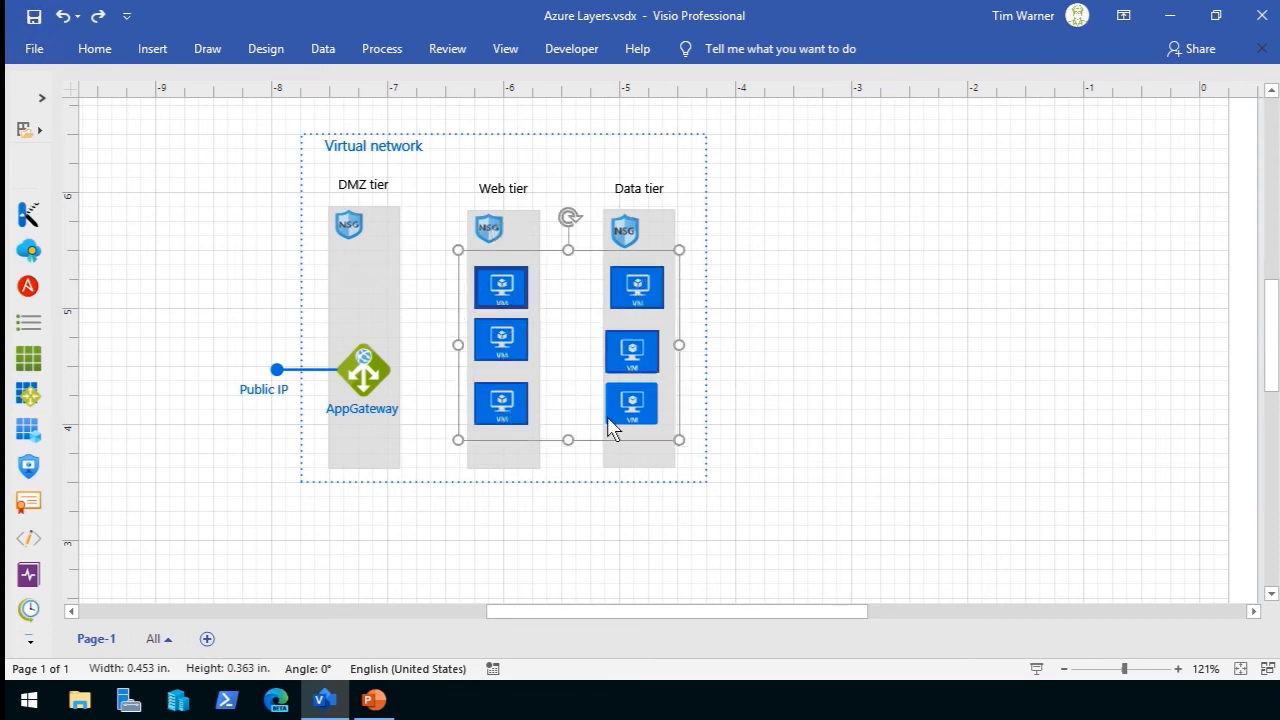
pyautogui.keyDown('shift'); pyautogui.click(640, 414); pyautogui.keyUp('shift')
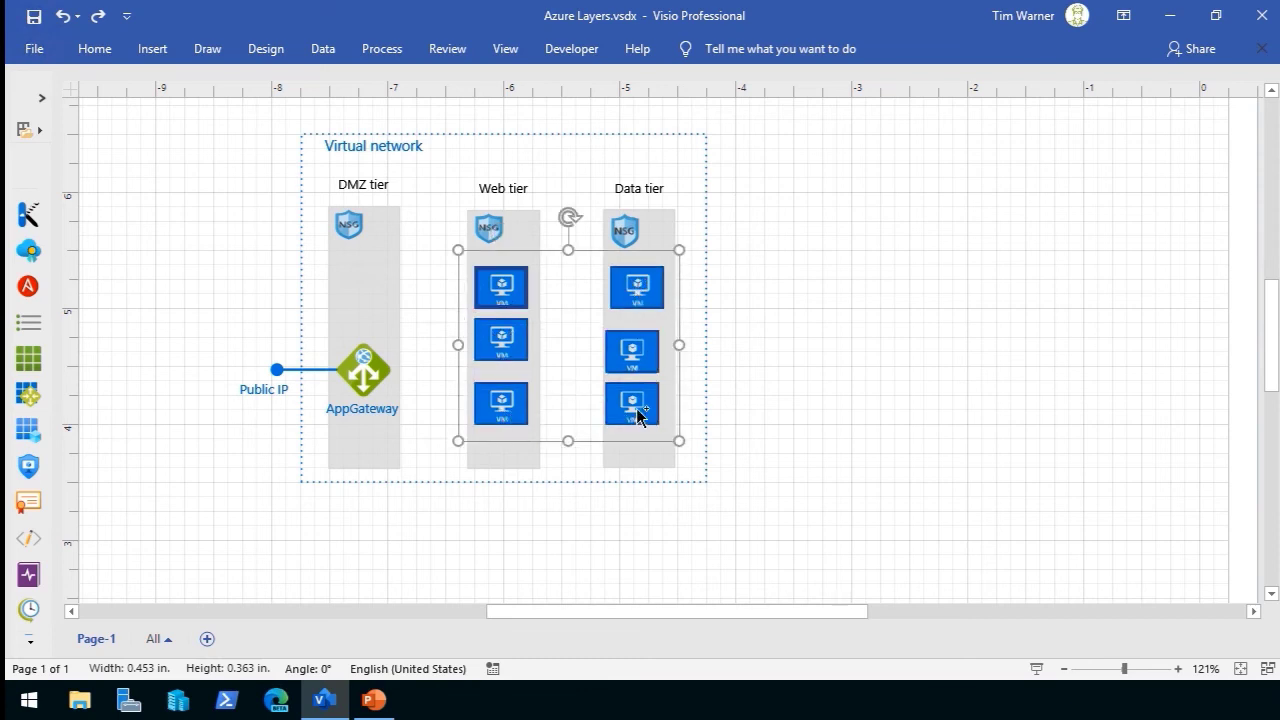
pyautogui.keyDown('shift'); pyautogui.click(360, 365); pyautogui.keyUp('shift')
pyautogui.keyDown('shift'); pyautogui.click(366, 418); pyautogui.keyUp('shift')
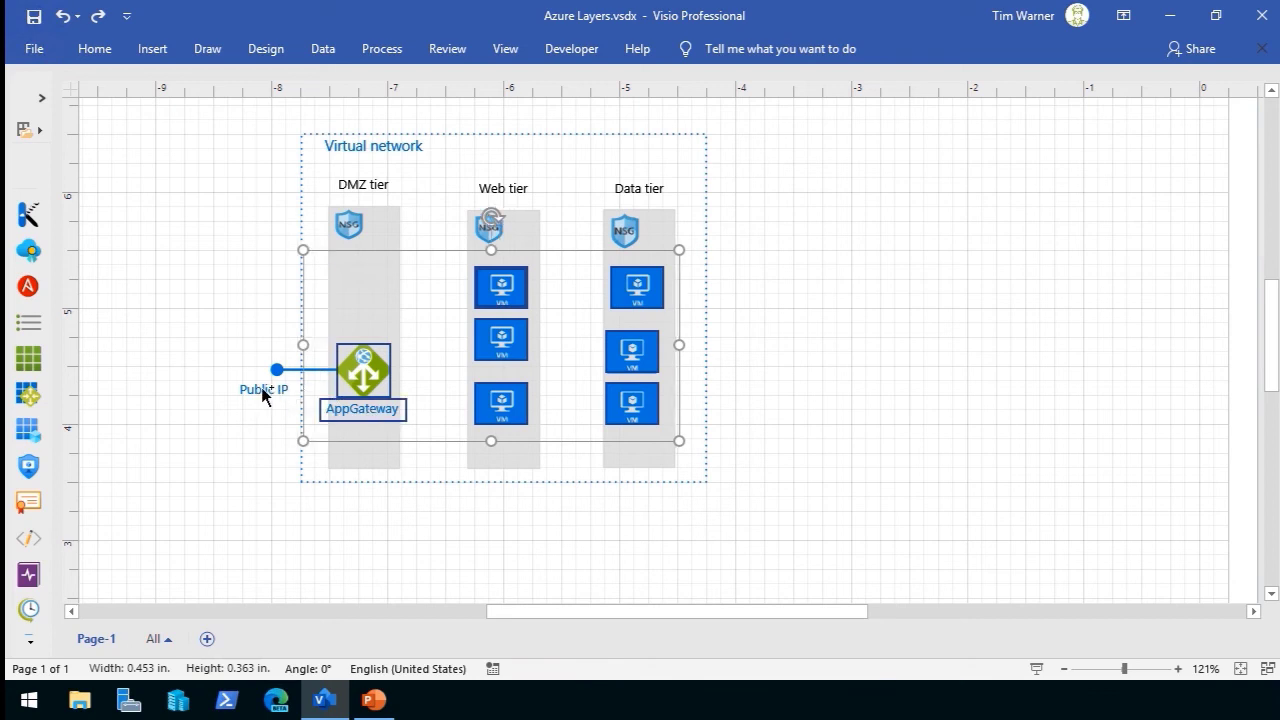
pyautogui.keyDown('shift'); pyautogui.click(263, 392); pyautogui.keyUp('shift')
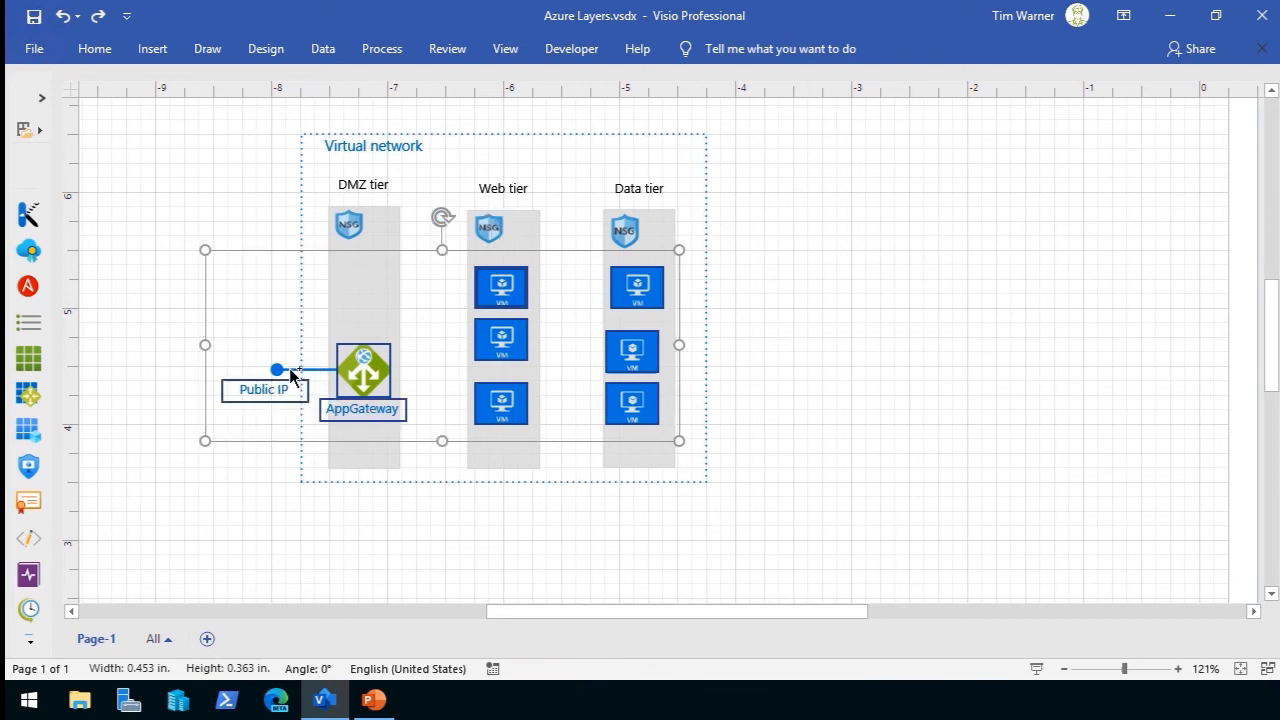
pyautogui.click(97, 49)
pyautogui.click(1168, 102)
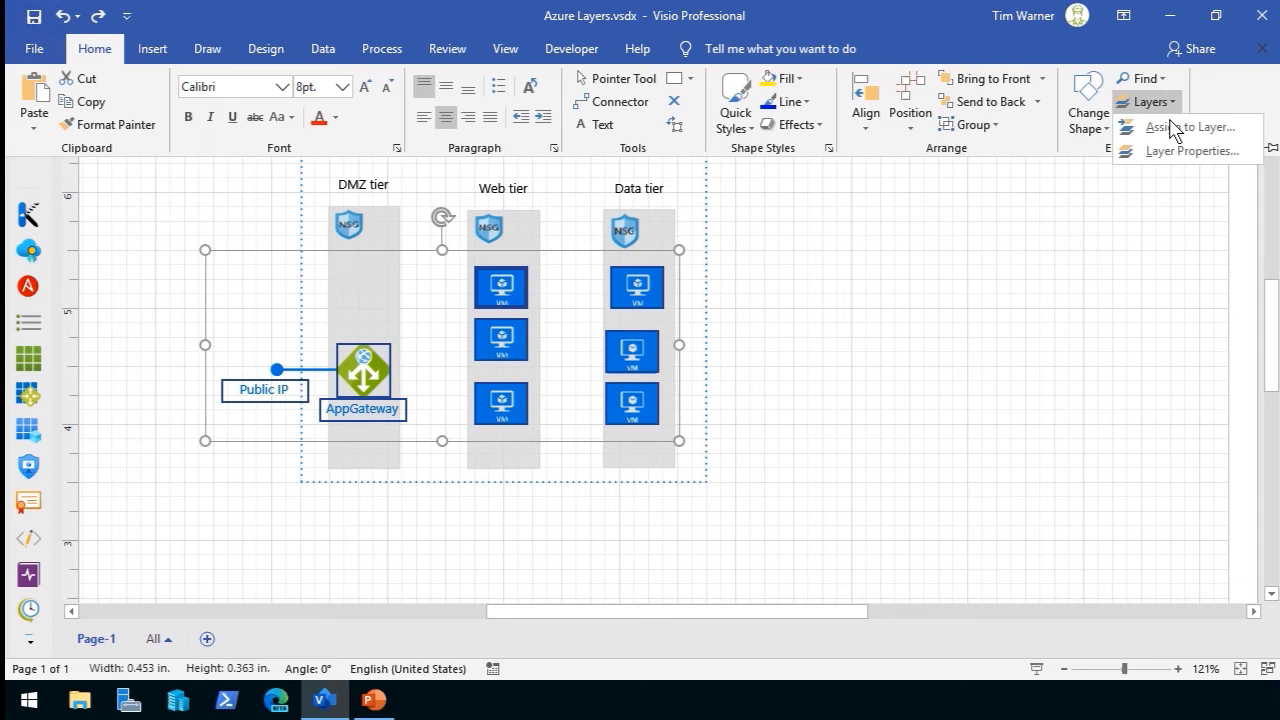
pyautogui.click(1172, 128)
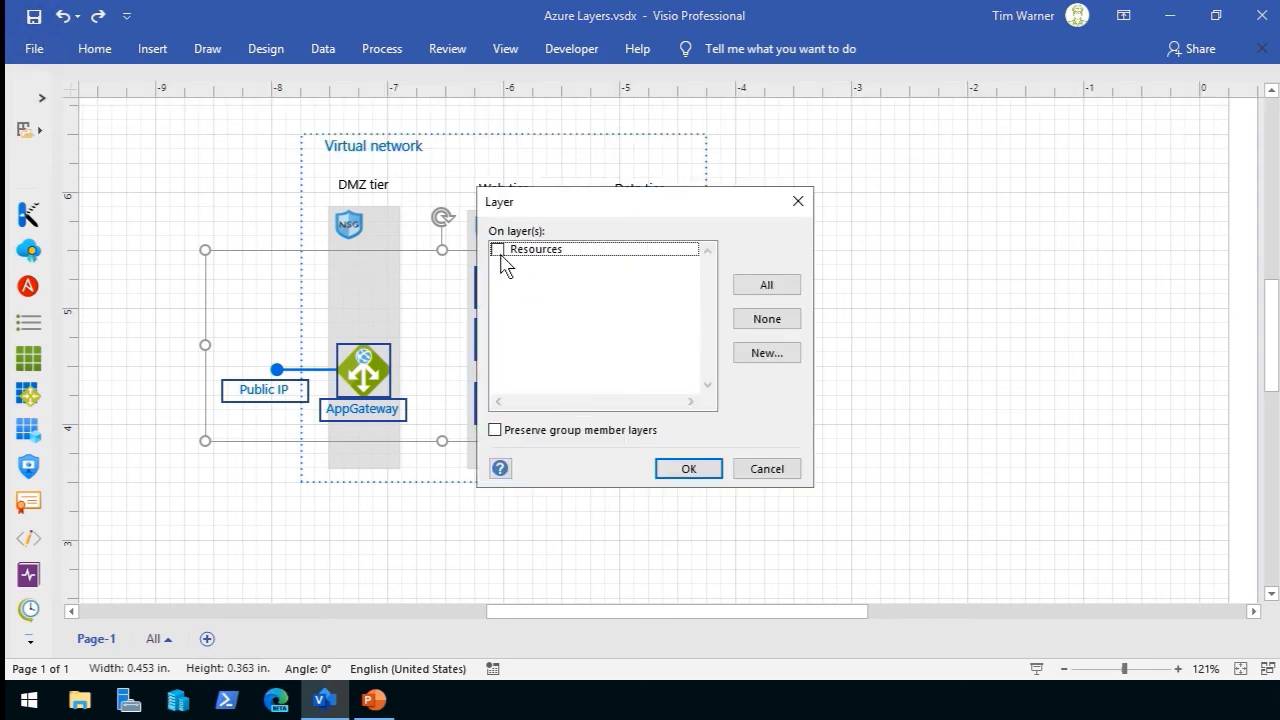
pyautogui.click(497, 249)
pyautogui.click(689, 467)
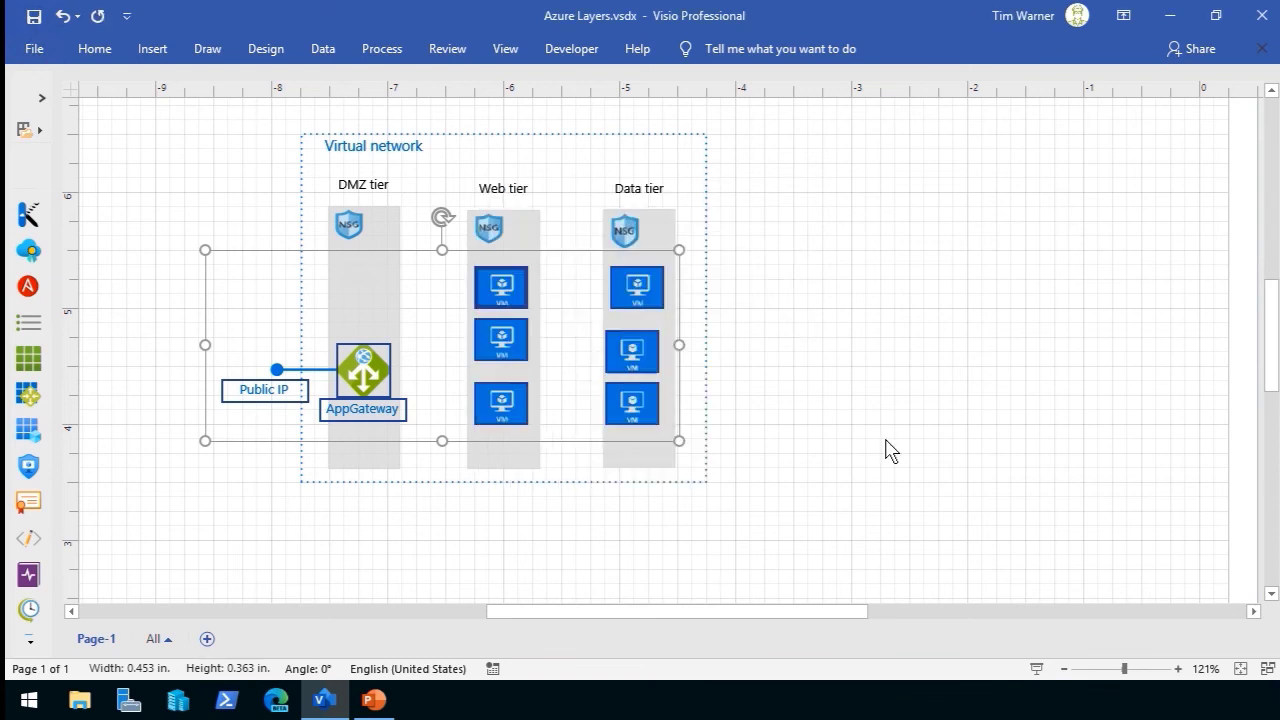
# Deselect the shapes and remove the Resources layer in the layer properties
pyautogui.click(886, 449)
pyautogui.click(104, 50)
pyautogui.click(1150, 102)
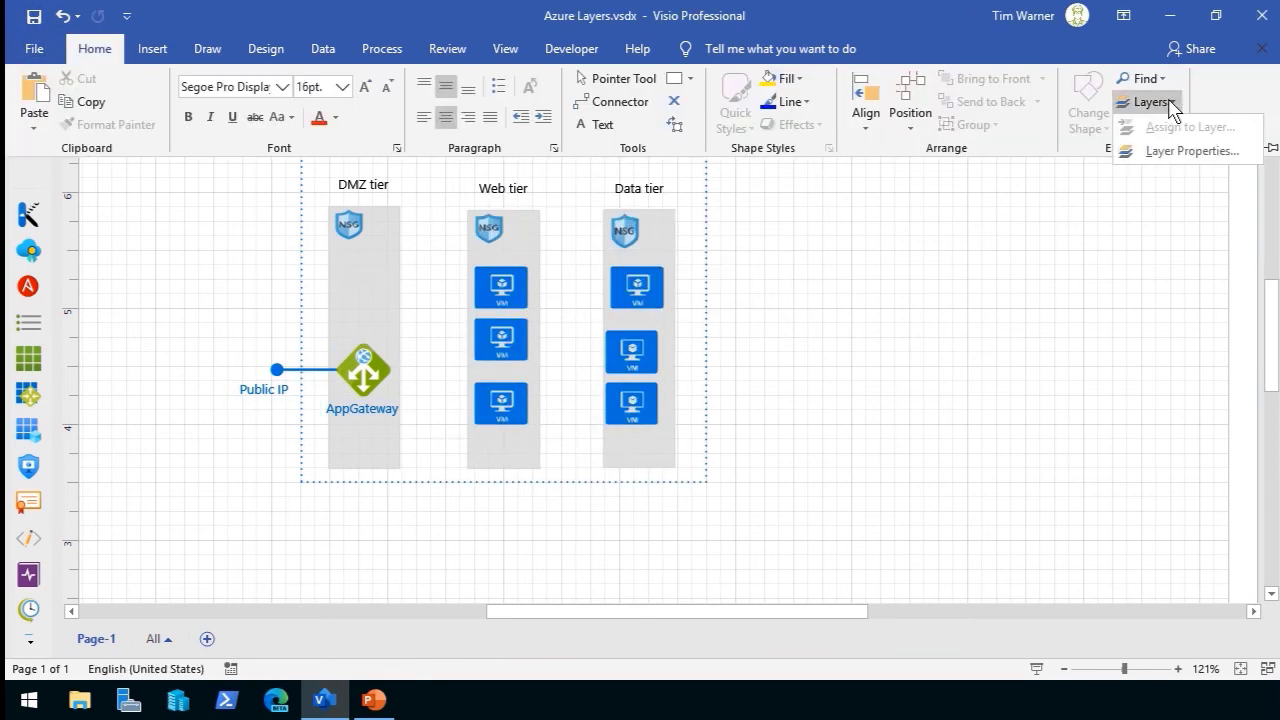
pyautogui.click(1188, 150)
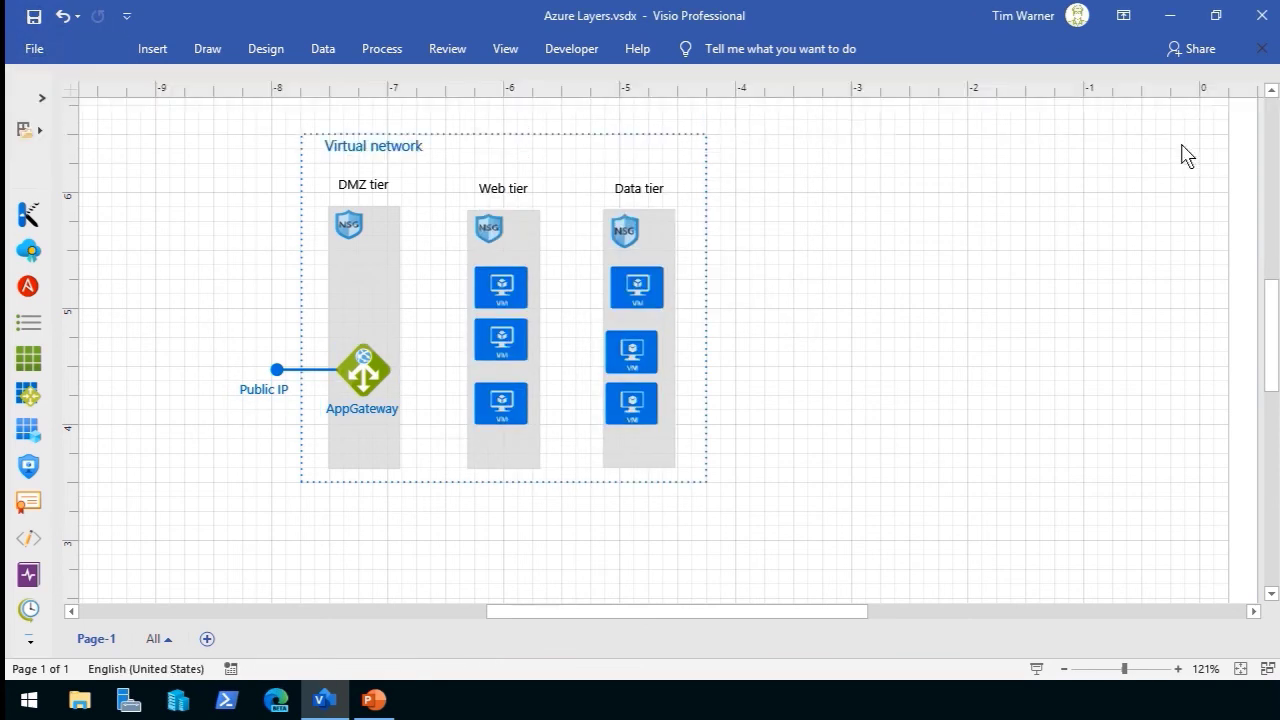
pyautogui.click(818, 208)
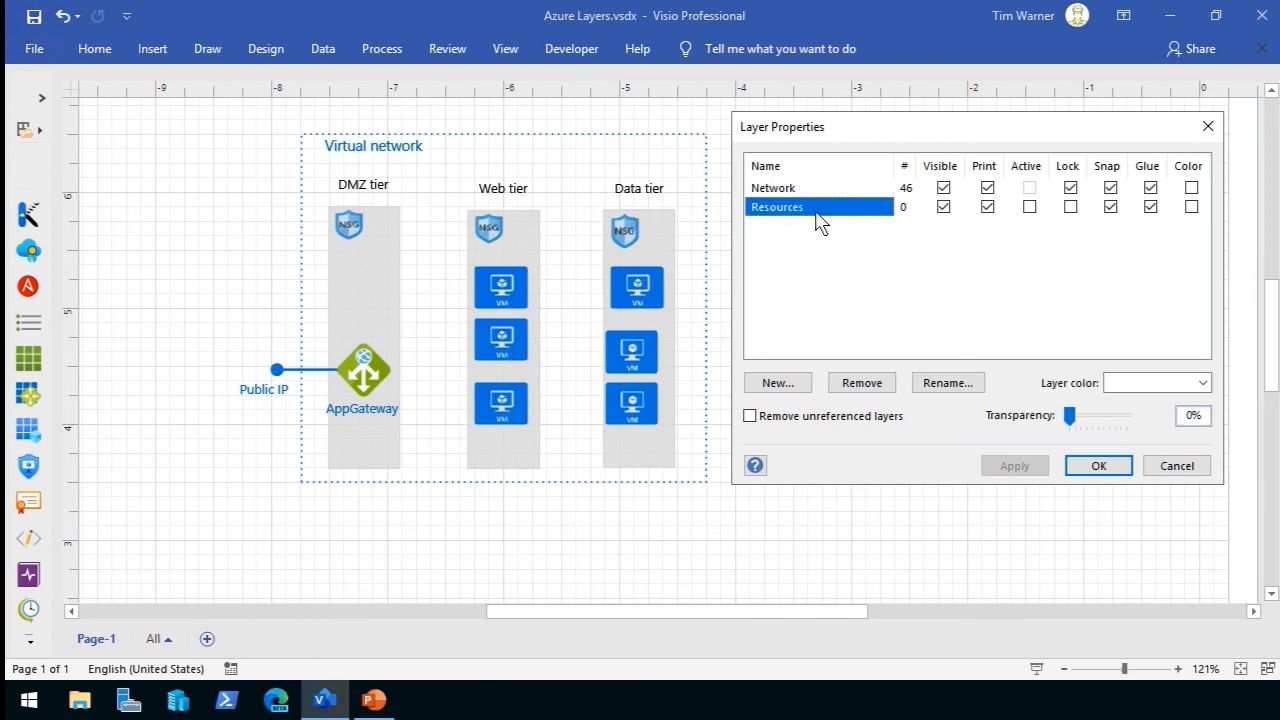
pyautogui.click(845, 384)
pyautogui.click(628, 406)
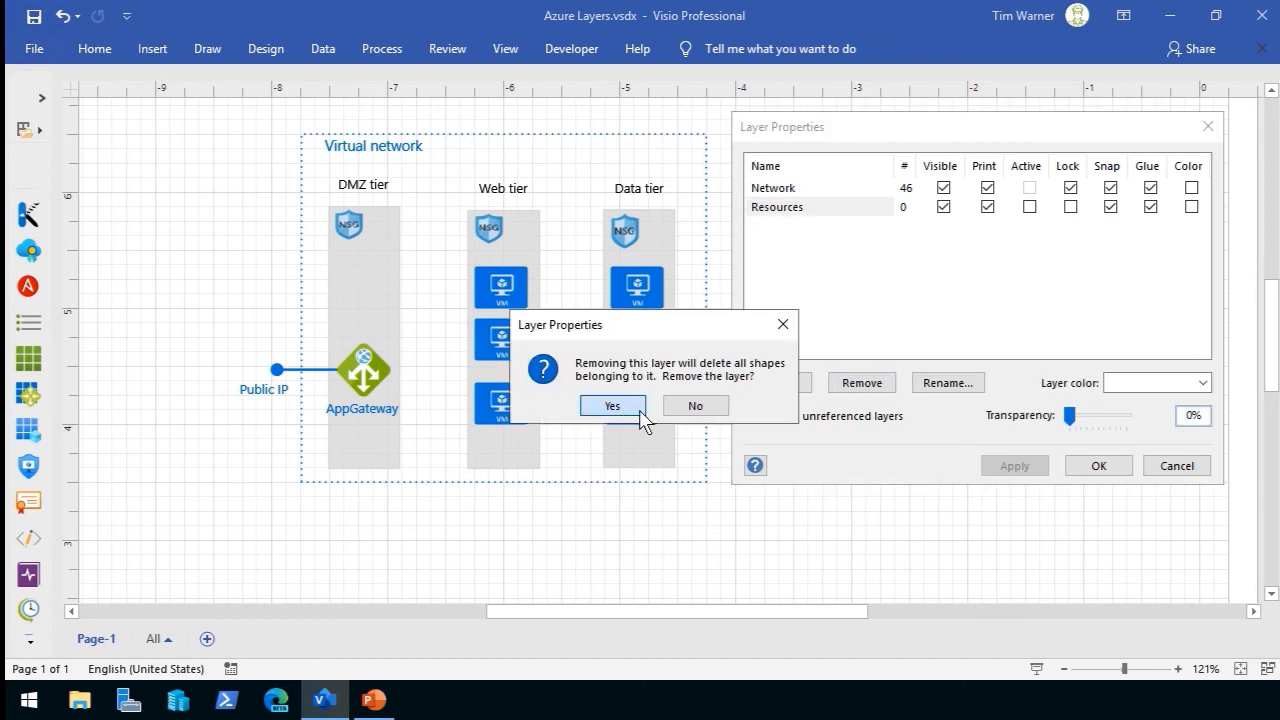
pyautogui.click(1101, 466)
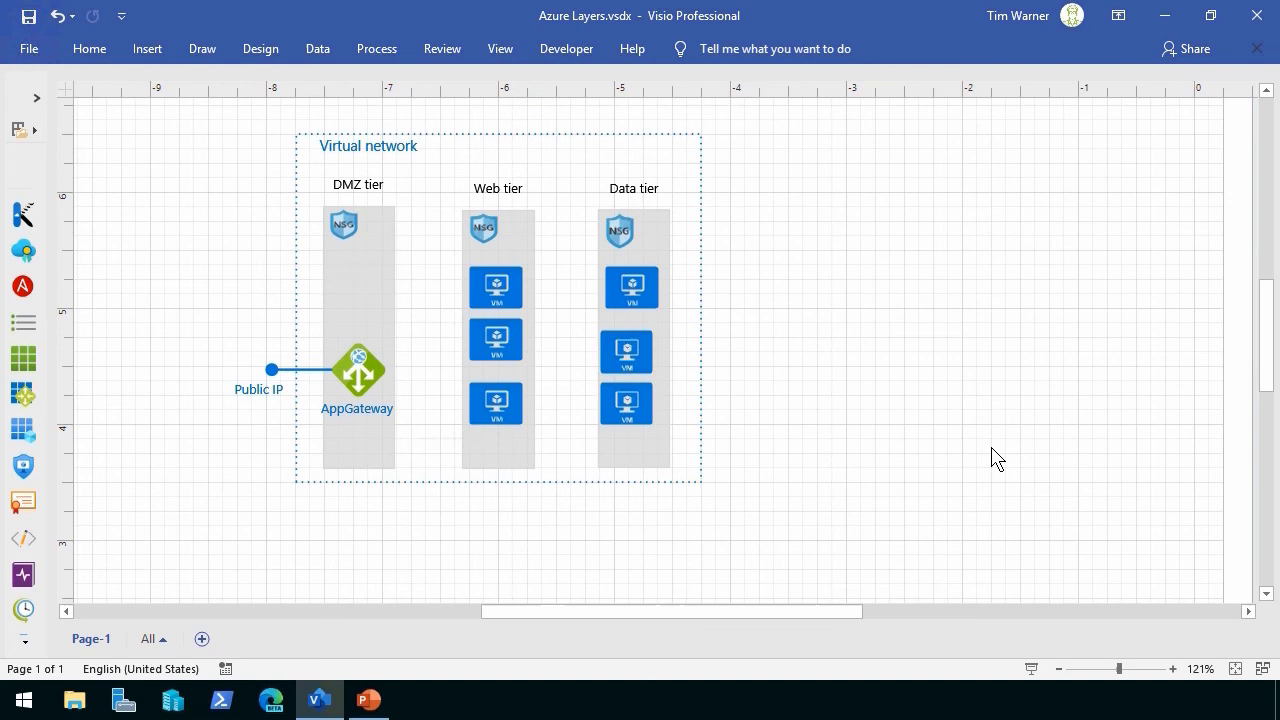